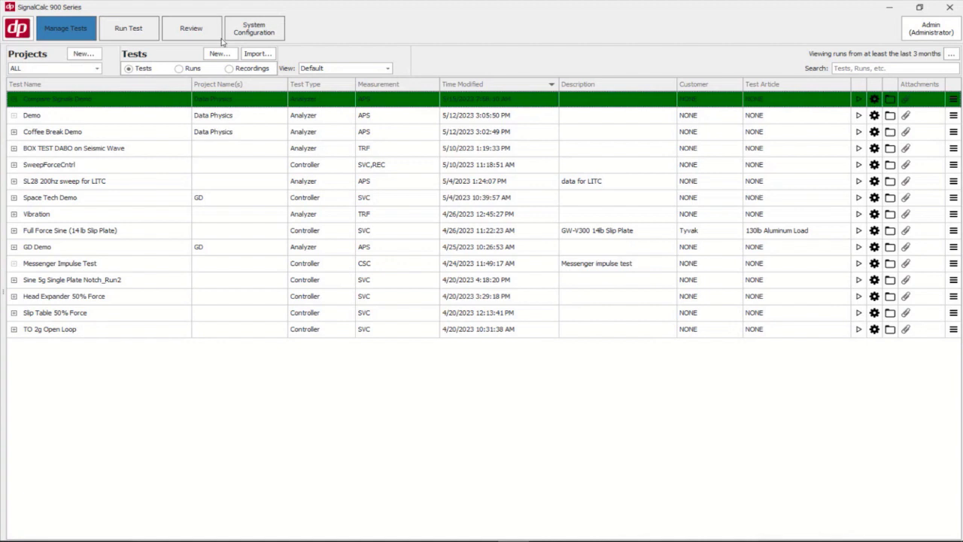
Open the Compare Signals Demo test setup for editing and go through its channel and Auto-Power Spectrum settings
mouse_move(77, 108)
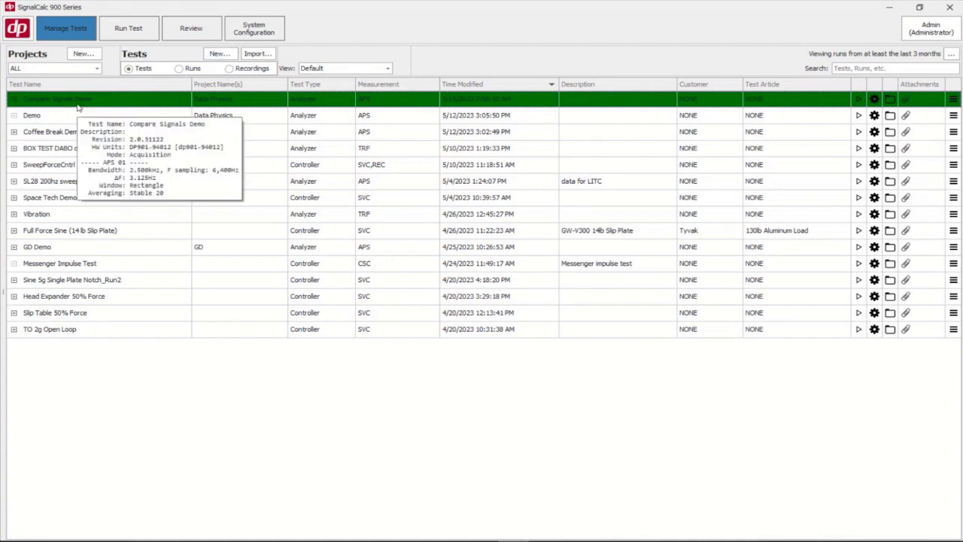
right_click(121, 102)
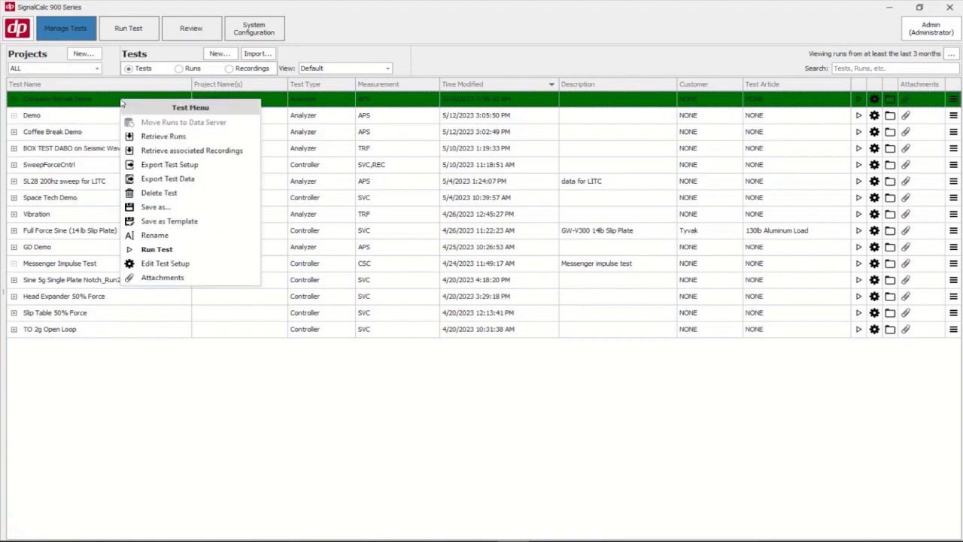
click(161, 263)
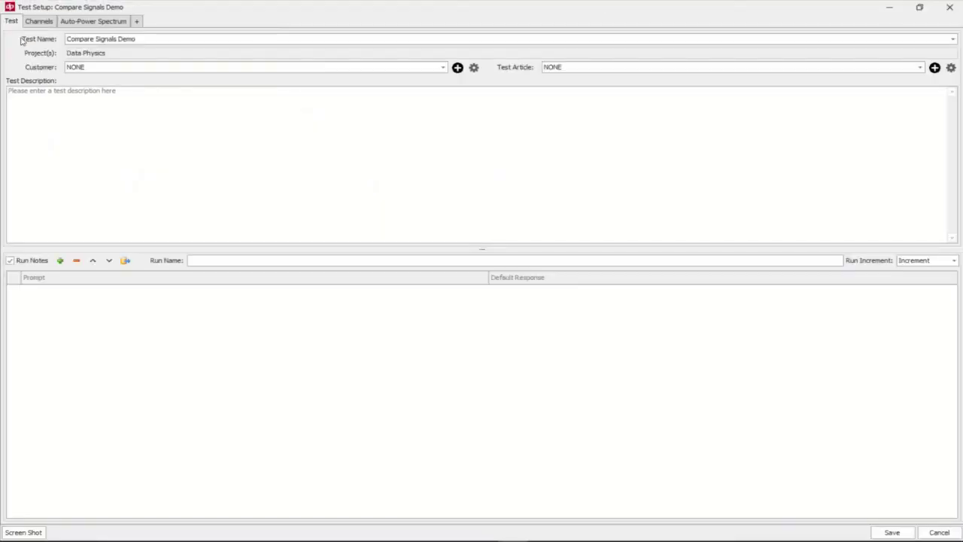
click(36, 22)
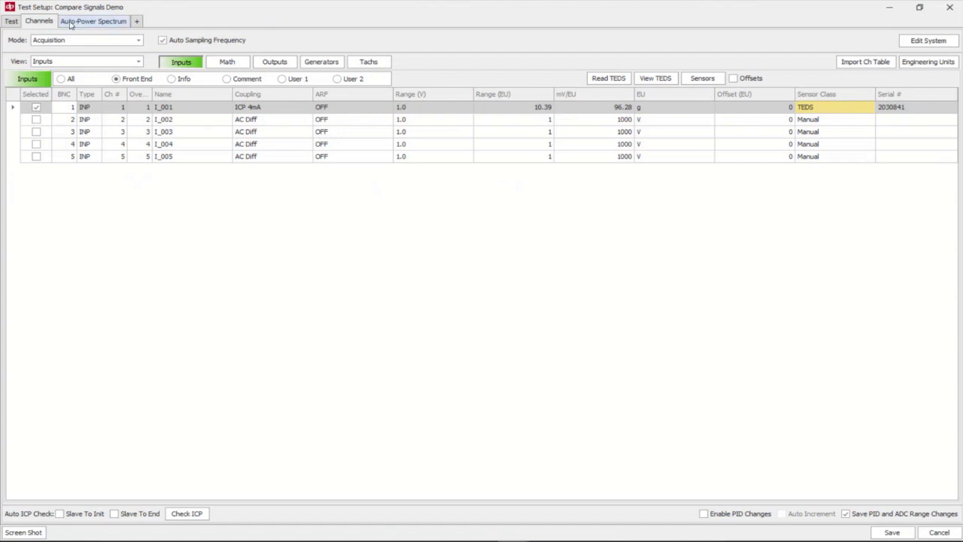
click(105, 21)
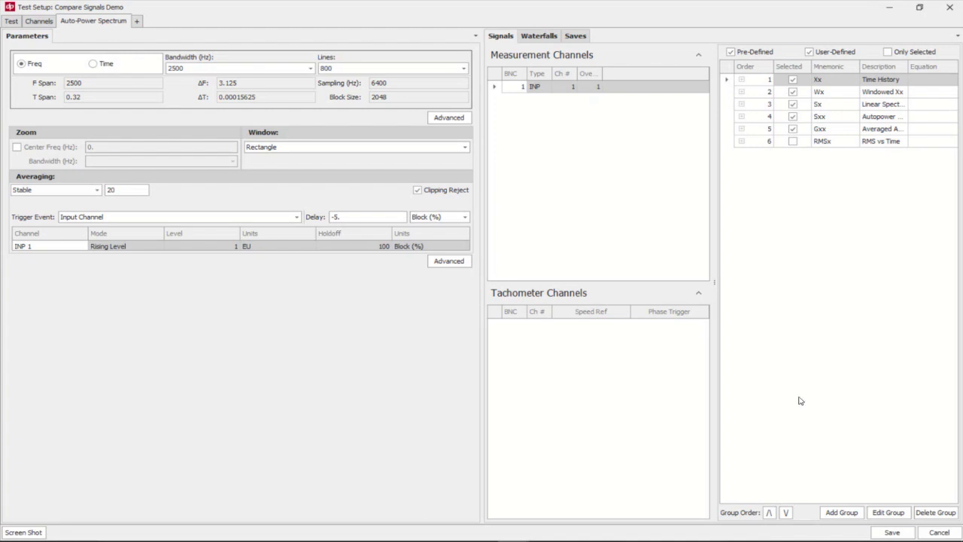
Start adding a User Signal group to the Auto-Power Spectrum measurement, with an Ascii File as the signal source
click(842, 514)
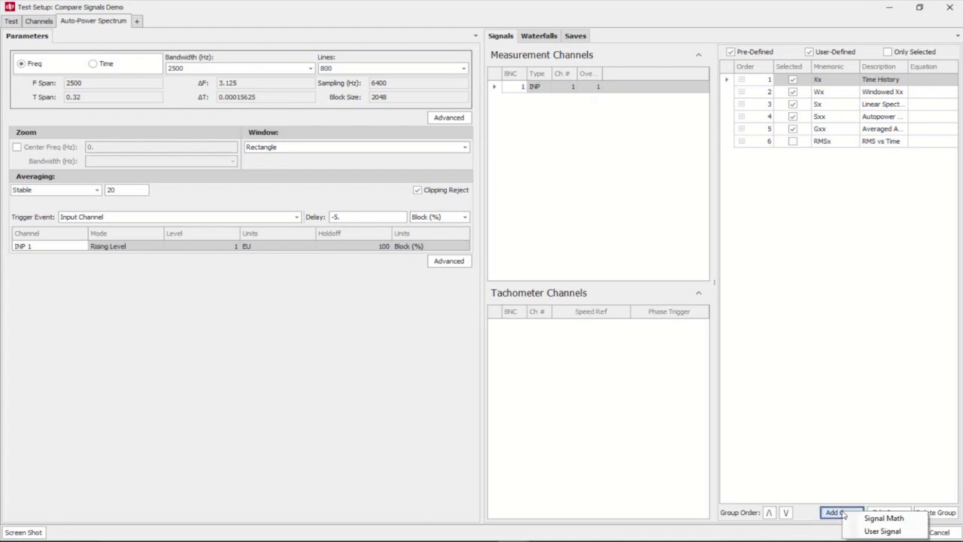
click(884, 533)
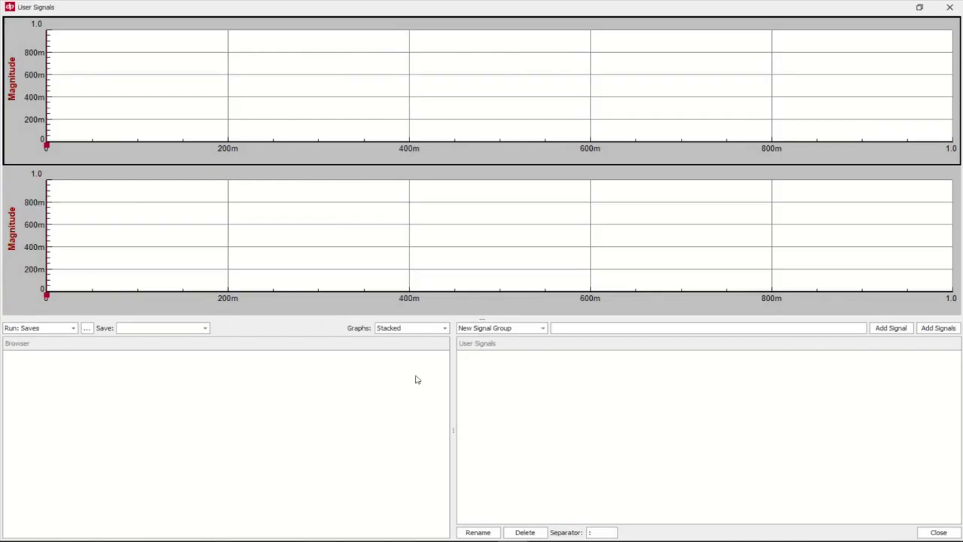
click(34, 329)
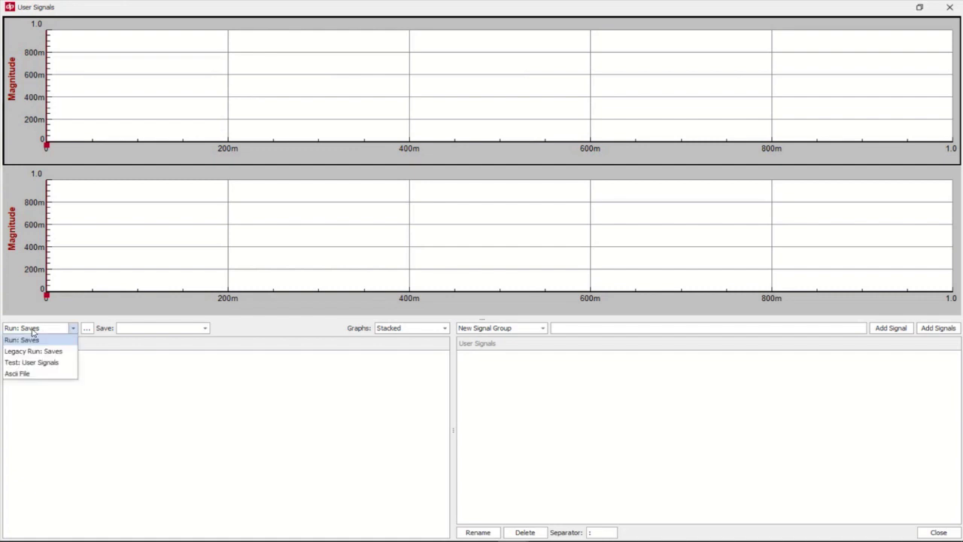
click(29, 374)
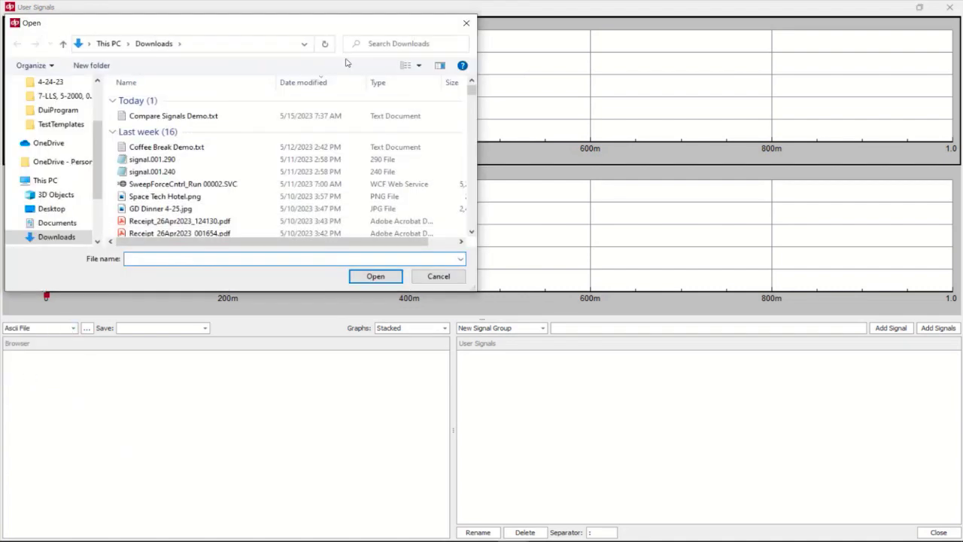
Look over the contents of Compare Signals Demo.txt in Notepad and open that file from Downloads for ASCII import
click(469, 23)
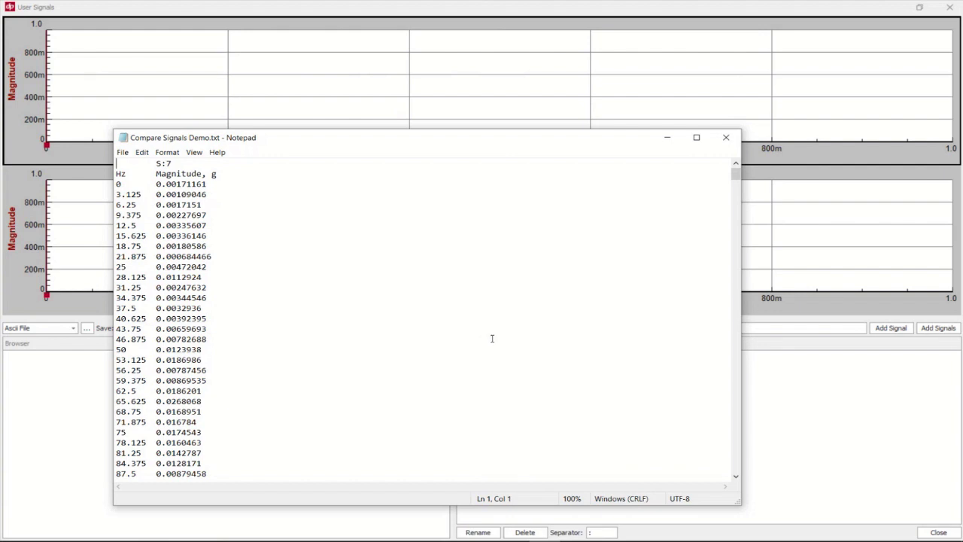
click(667, 137)
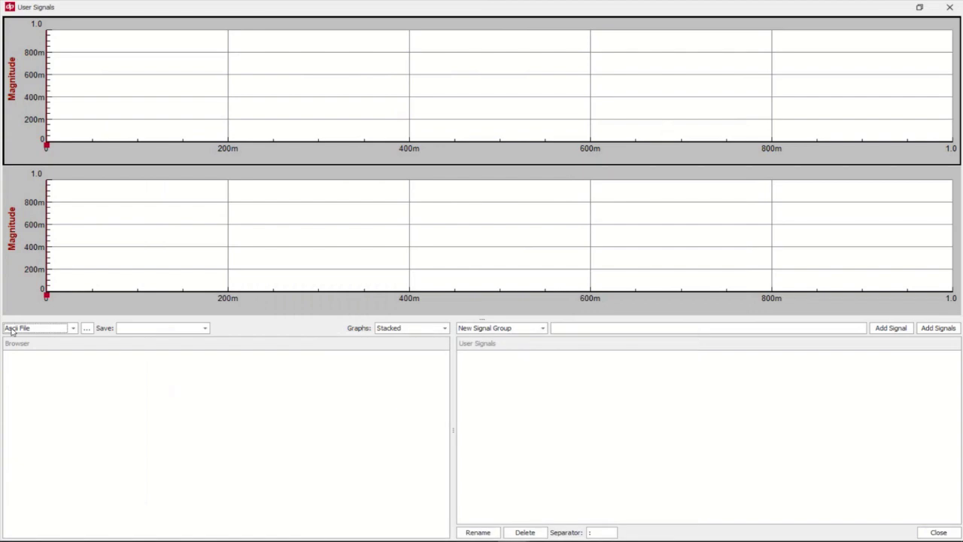
click(87, 329)
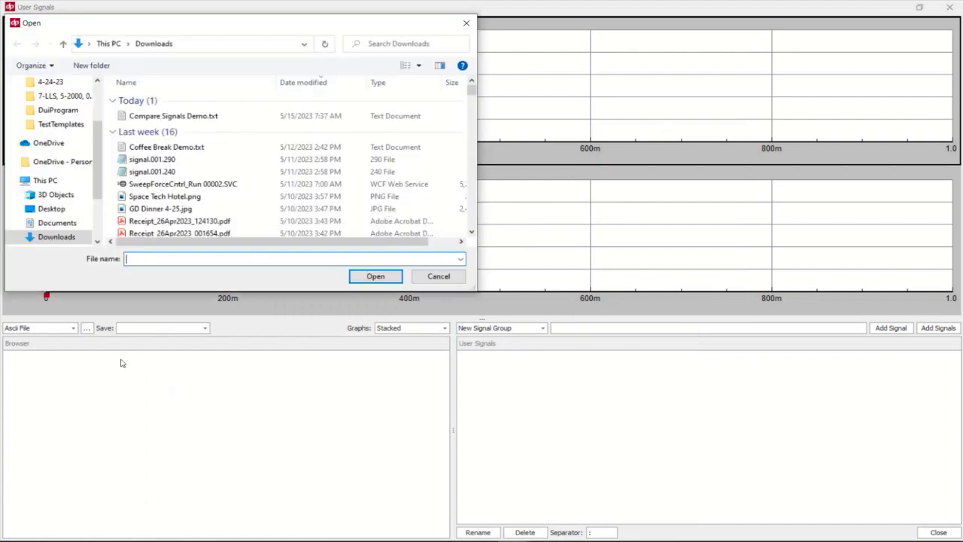
click(173, 115)
click(375, 277)
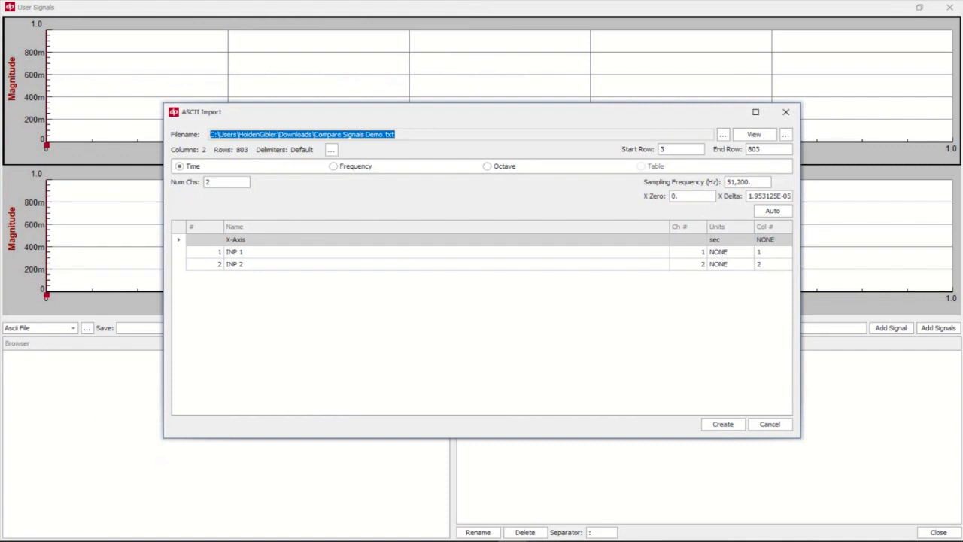
Set the ASCII import to Frequency data with signal type Lin Spec and assign column 1 to the X-Axis
click(544, 541)
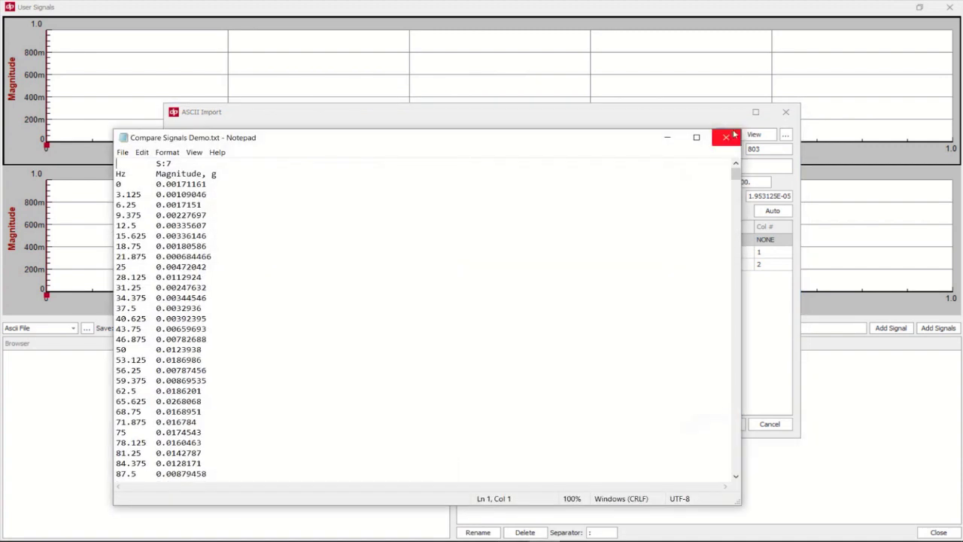
click(672, 137)
click(333, 166)
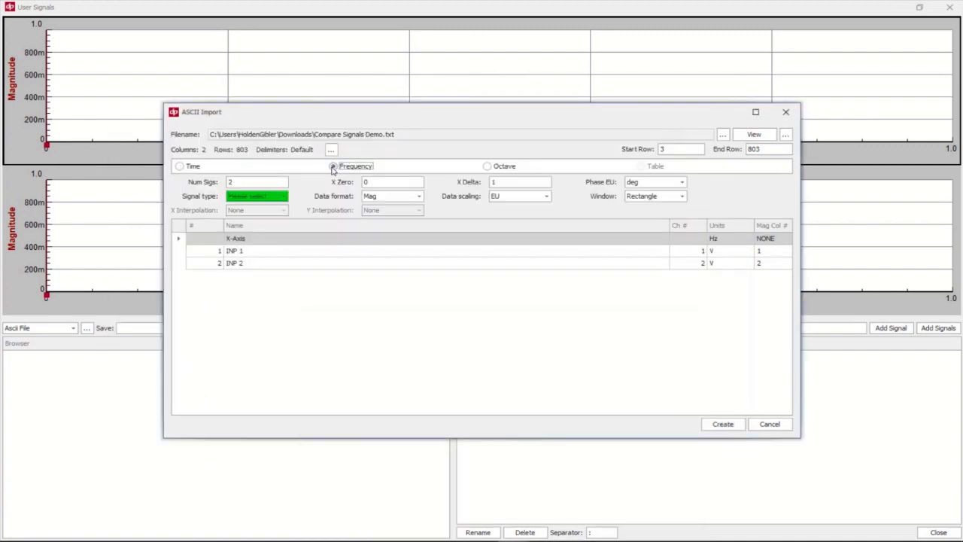
click(271, 199)
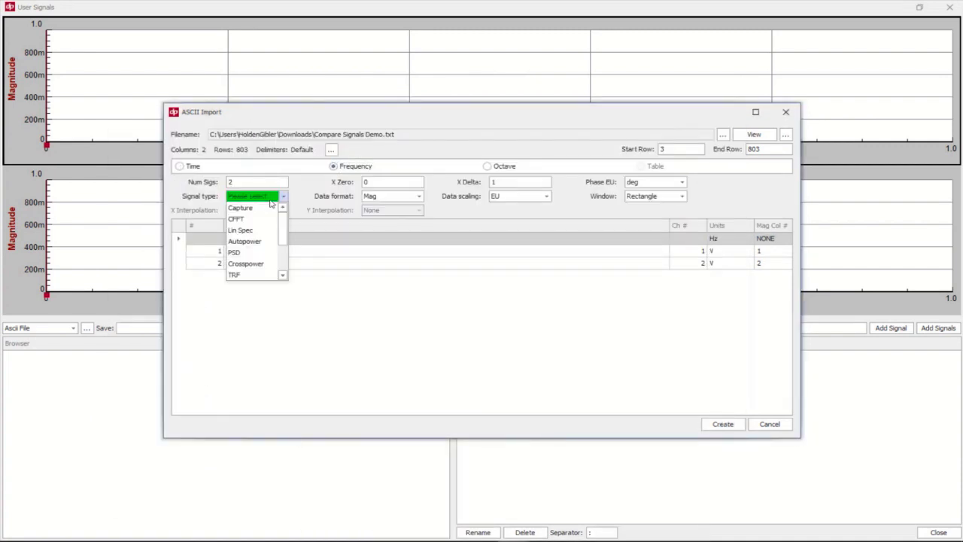
click(239, 229)
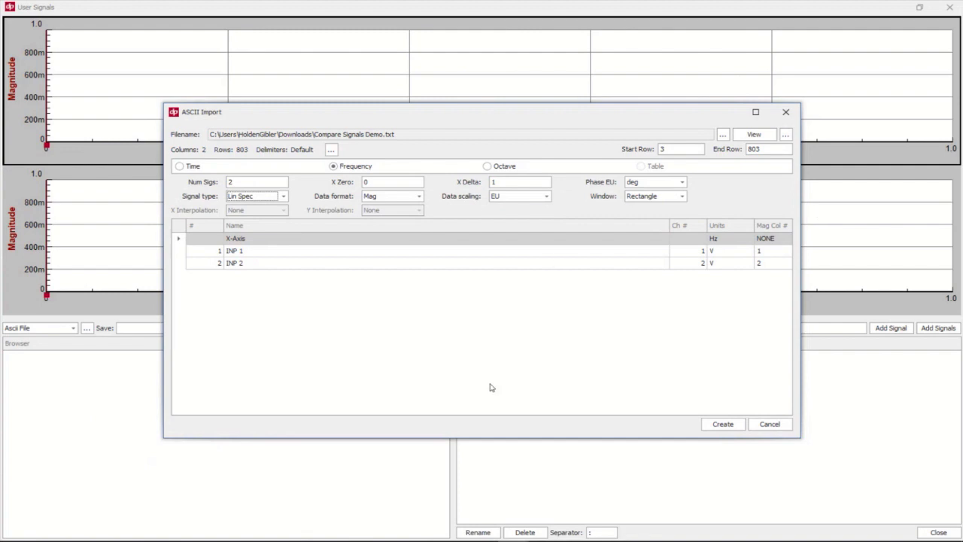
click(776, 241)
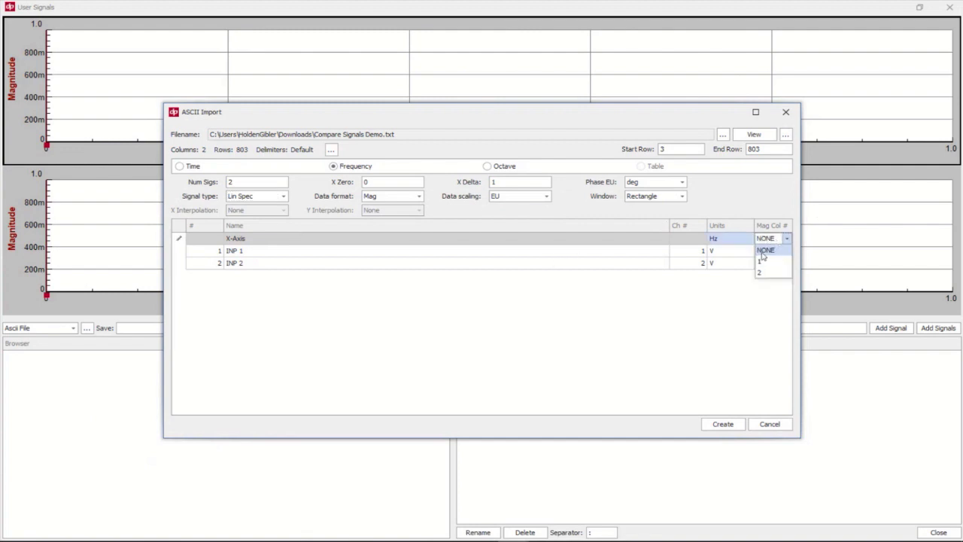
click(761, 261)
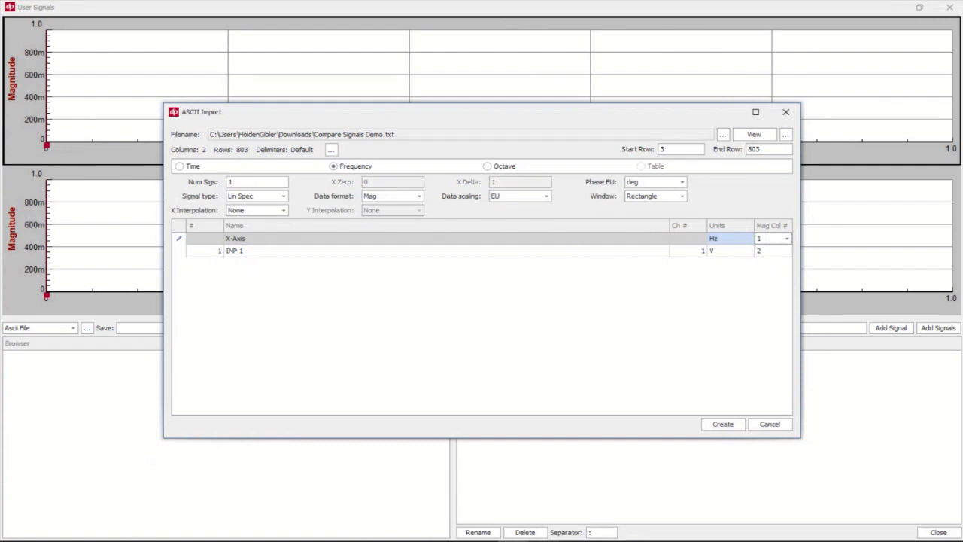
Check the magnitude unit in the text file, set INP 1's units to g, and create the imported signal
click(647, 519)
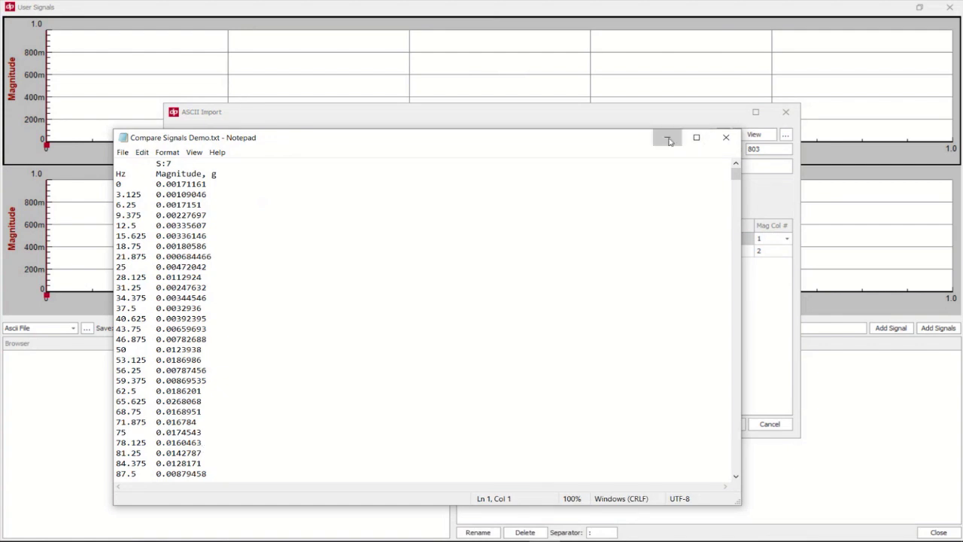
click(725, 137)
click(720, 252)
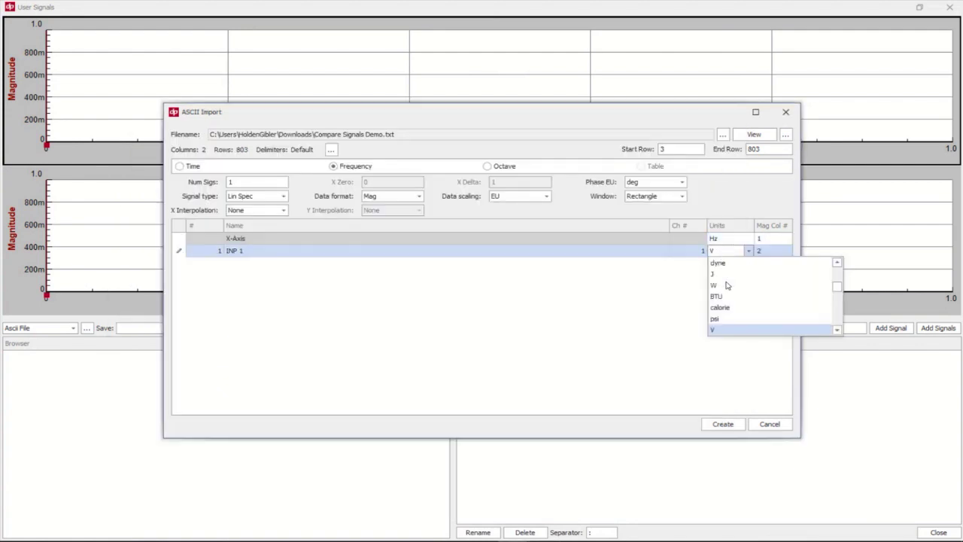
text(g)
click(720, 264)
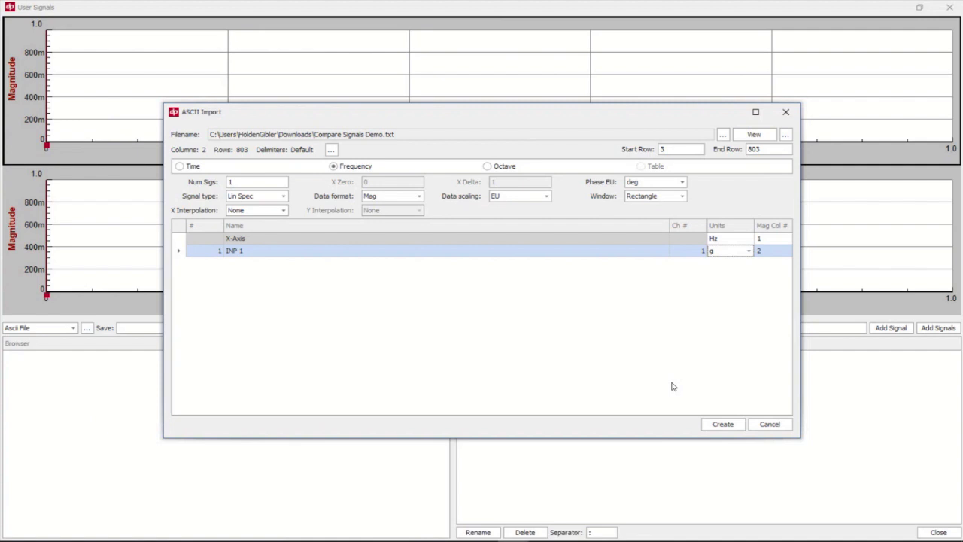
click(721, 425)
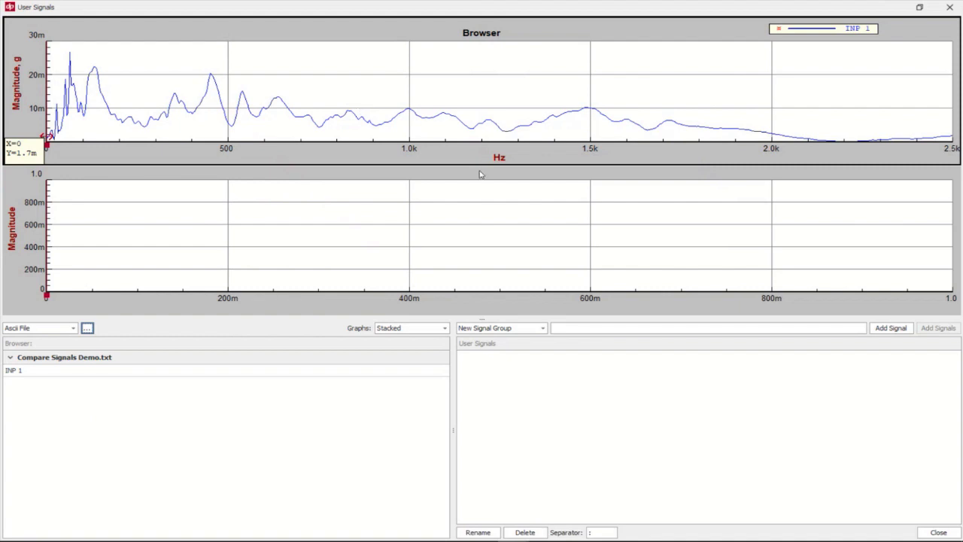
Name the new signal group Comparison
click(575, 328)
text(Compa)
text(rsion)
key(BackSpace)
key(BackSpace)
key(BackSpace)
key(BackSpace)
text(ison)
Add the imported INP 1 signal to the new group under the name Comparison
click(879, 329)
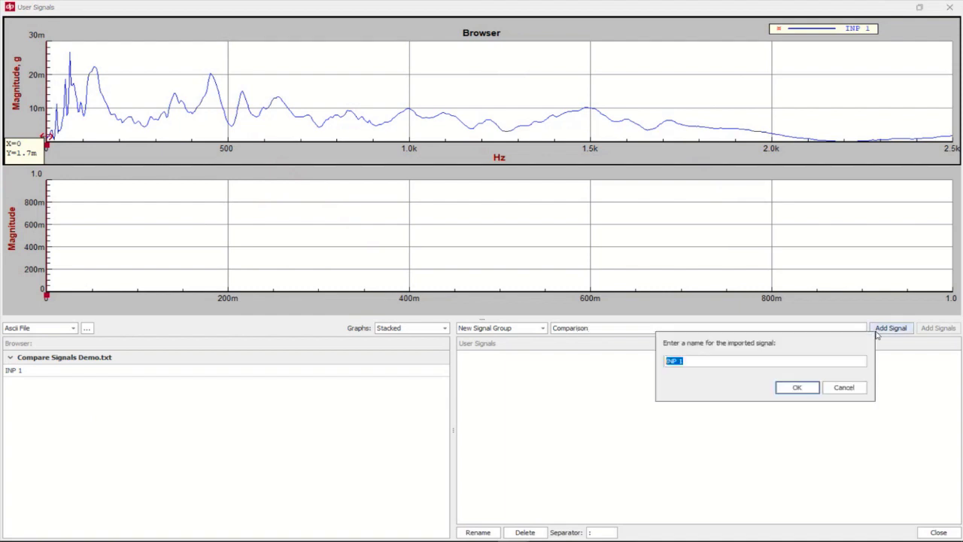
click(718, 362)
key(BackSpace)
key(BackSpace)
key(BackSpace)
key(BackSpace)
key(BackSpace)
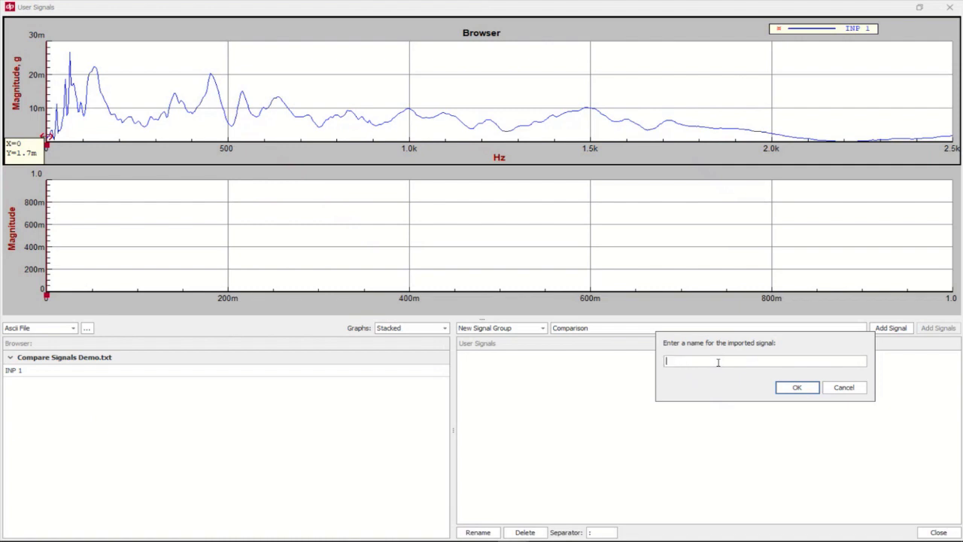
text(Comparison)
click(797, 387)
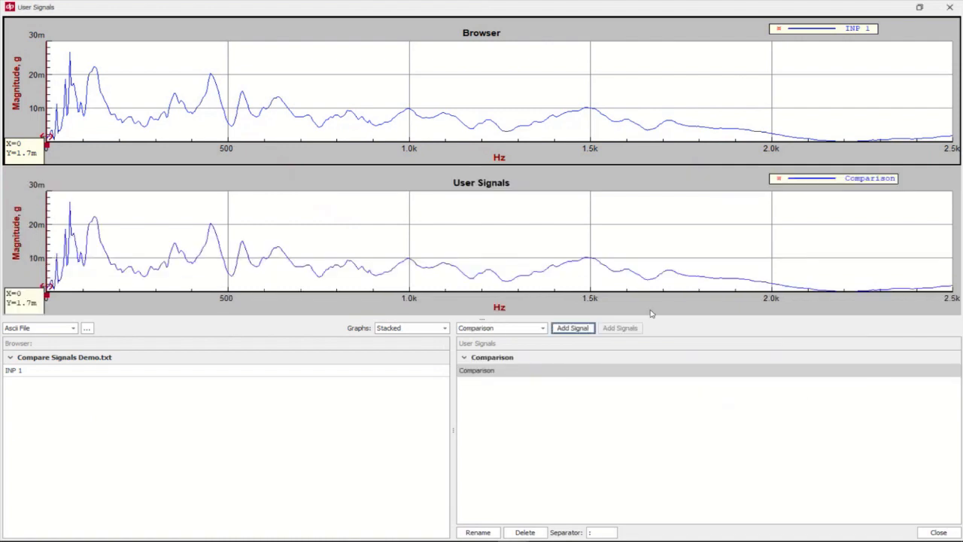
Close the User Signals window and save the test setup
click(938, 532)
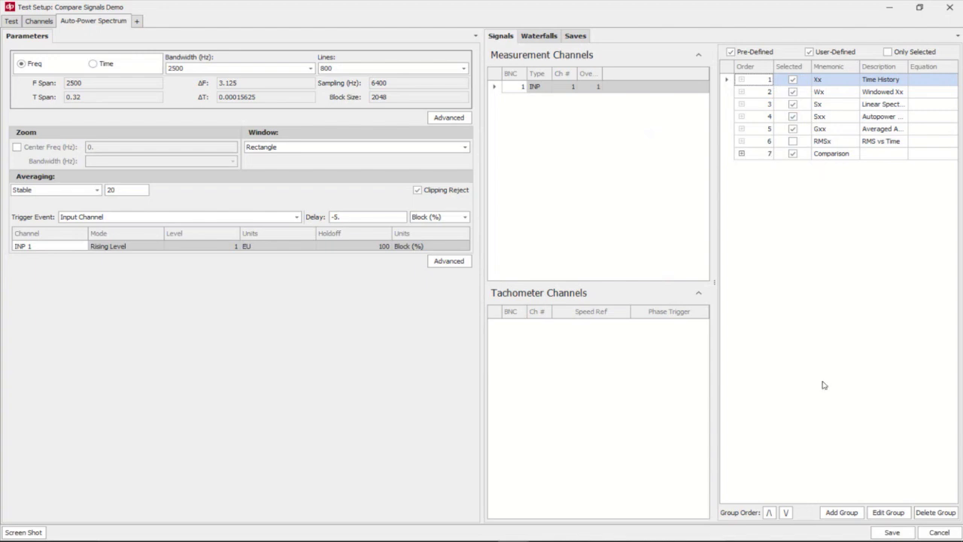
click(892, 532)
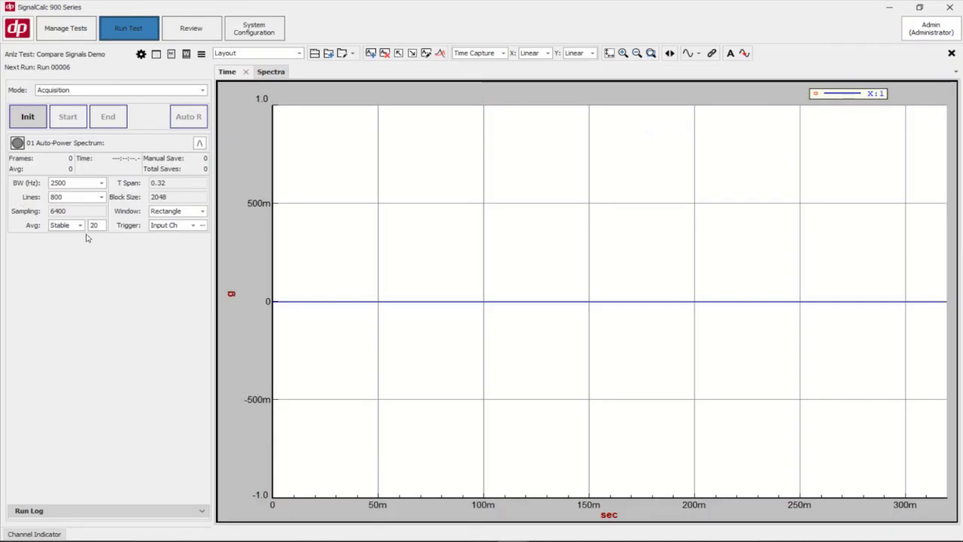
Initialize Run 00006 of the test without run notes and start the acquisition
click(34, 118)
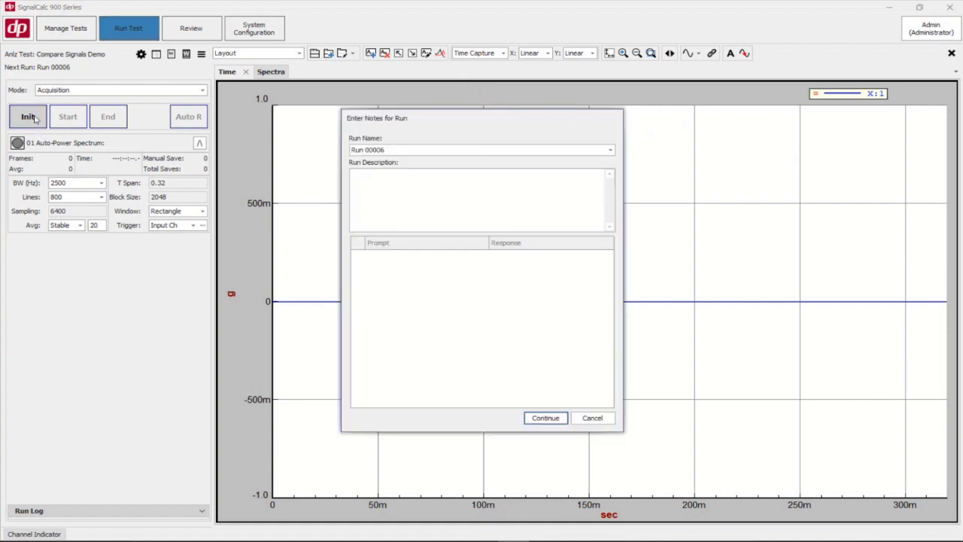
click(545, 419)
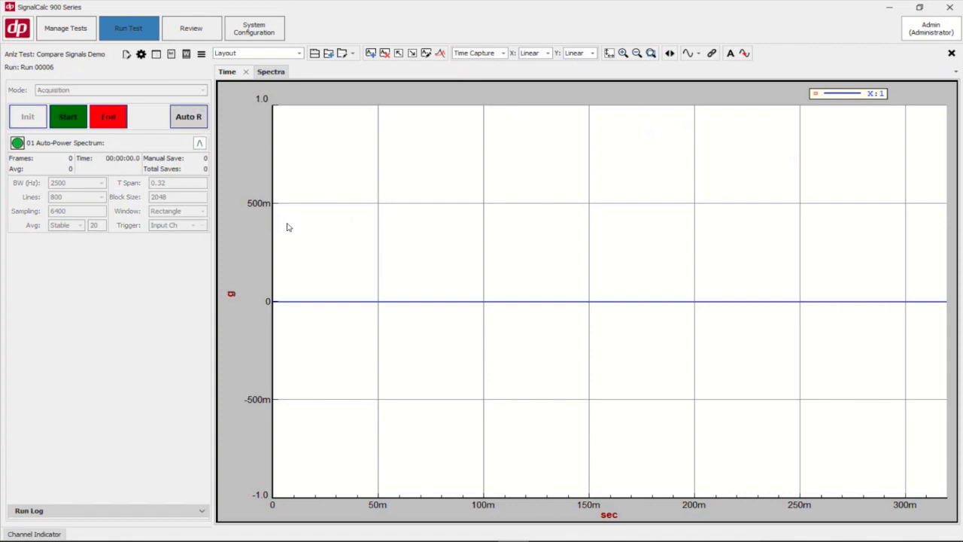
click(63, 116)
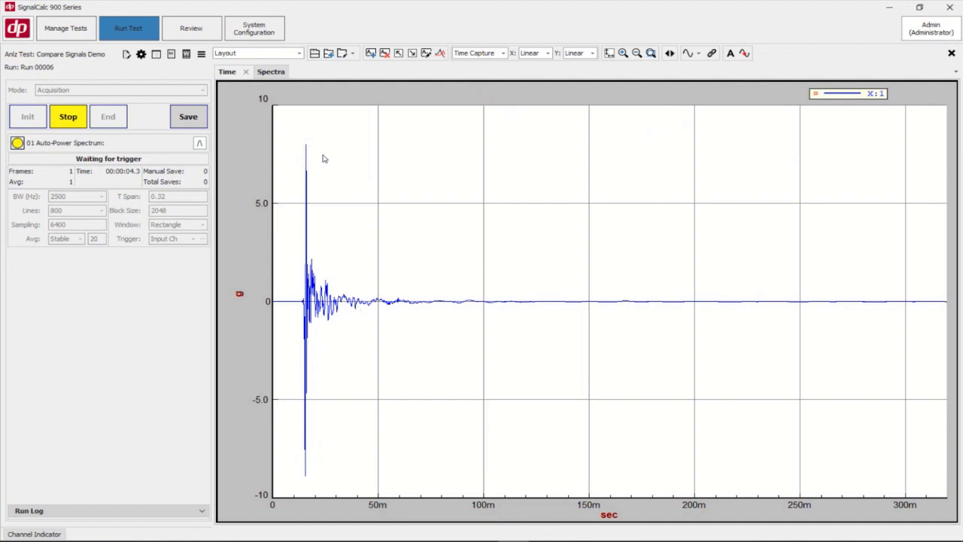
Add the live Comparison signal to the Spectra graph alongside S:1
click(272, 71)
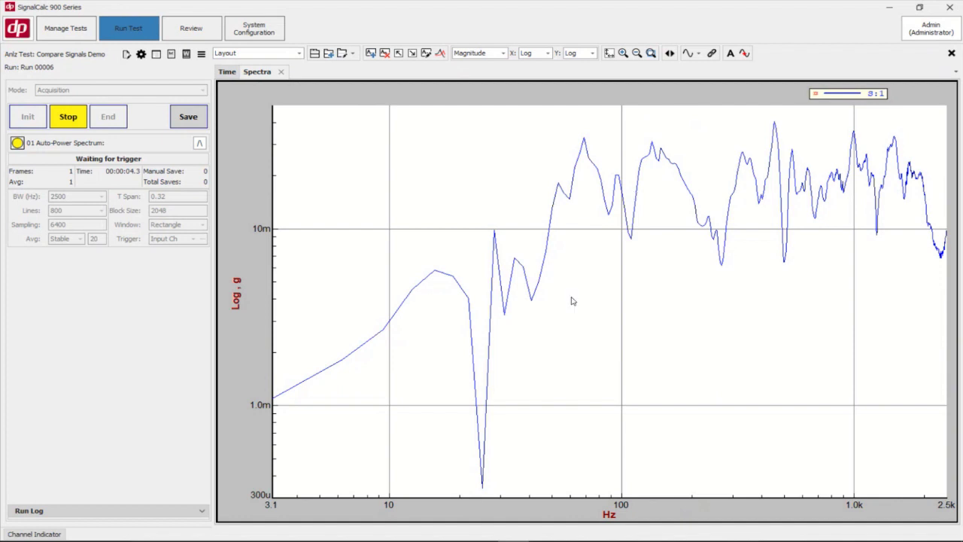
right_click(577, 387)
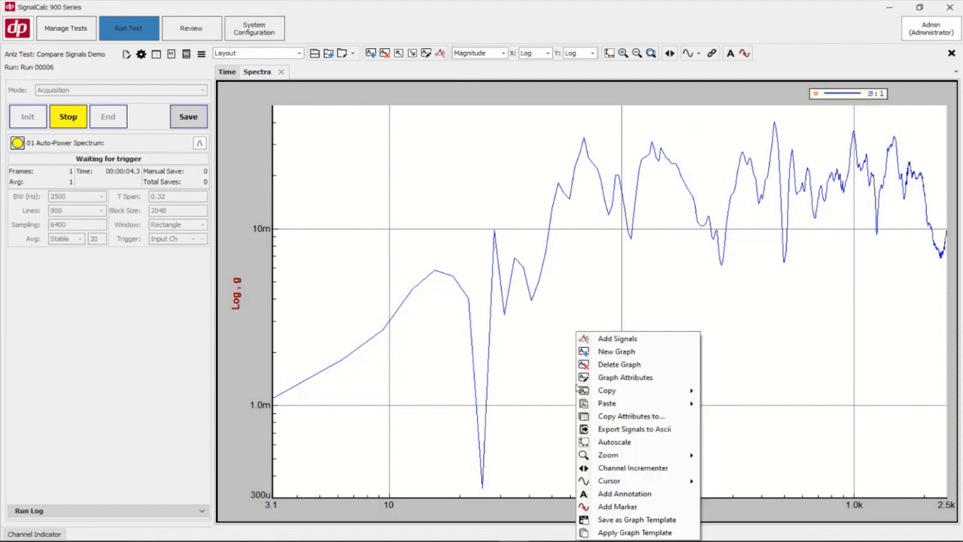
click(617, 339)
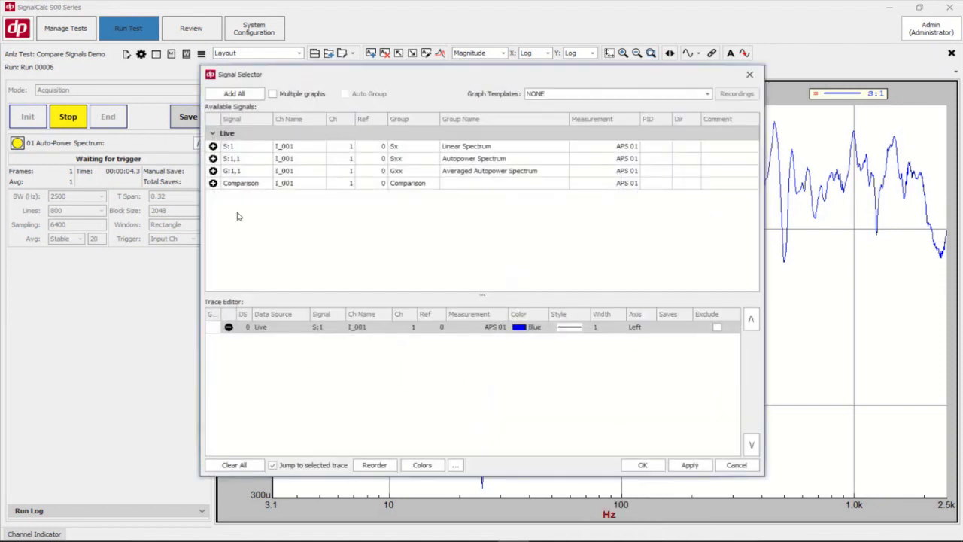
click(213, 183)
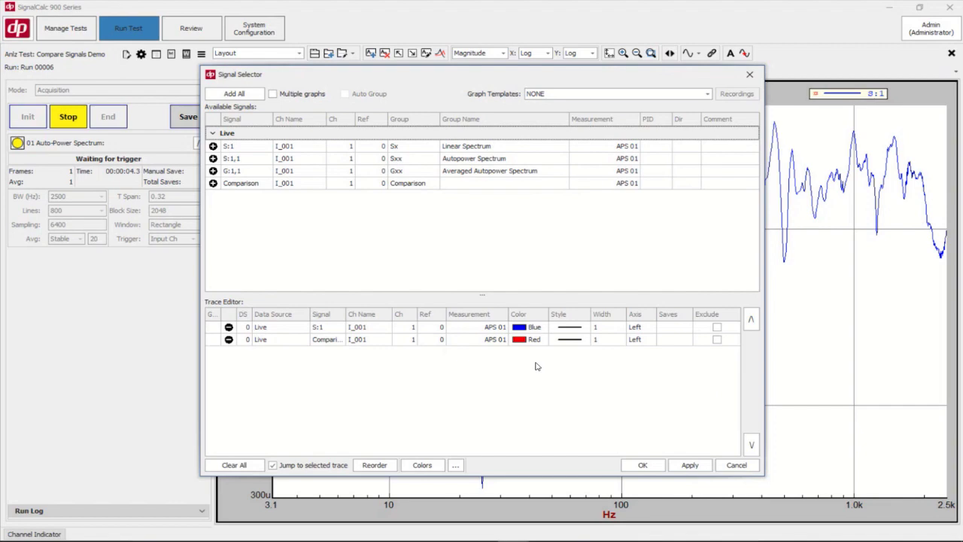
click(644, 464)
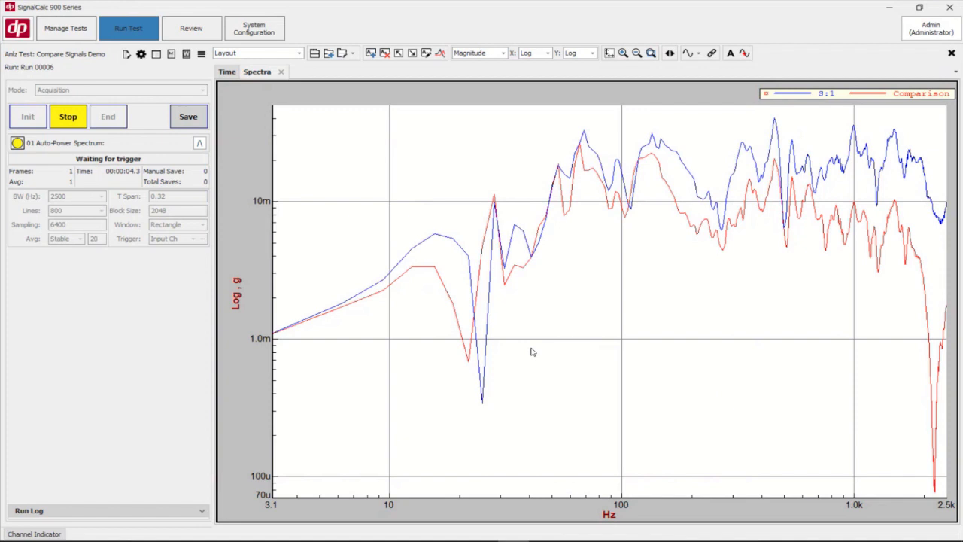
Open the spectra graph's attributes and enable Compare Signals
right_click(573, 323)
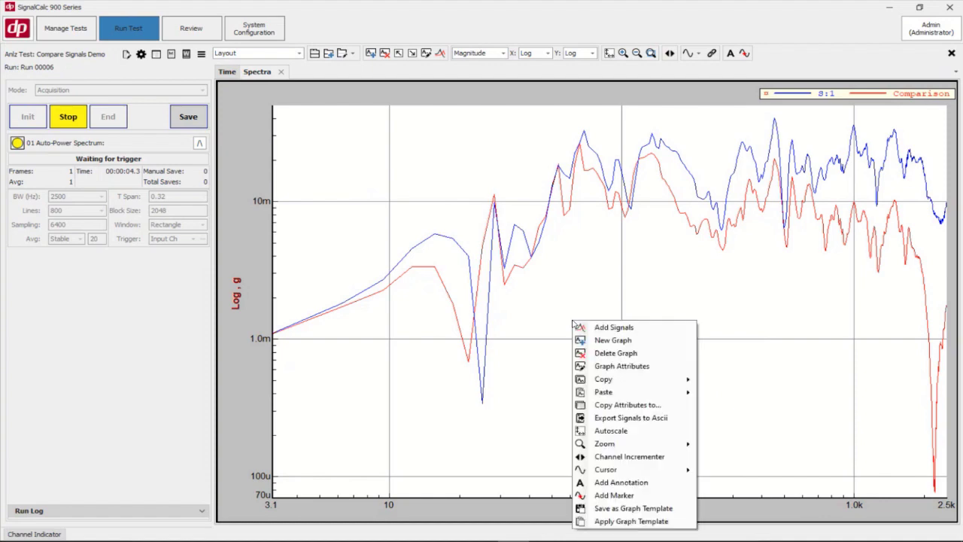
click(618, 366)
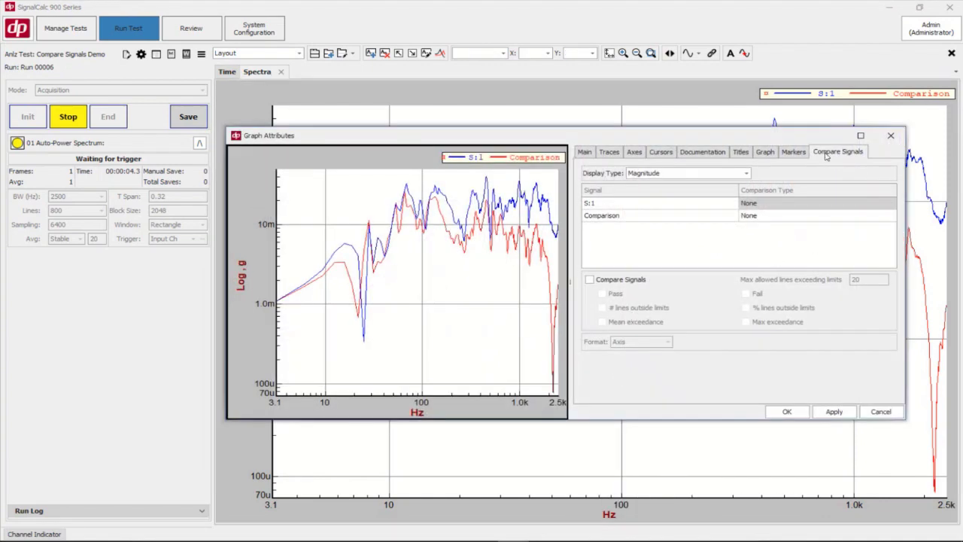
click(586, 152)
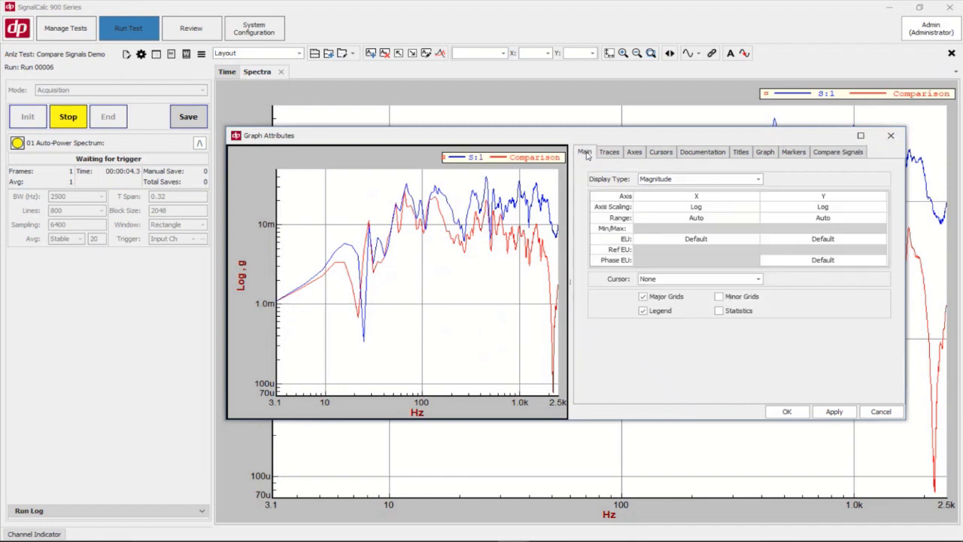
click(833, 152)
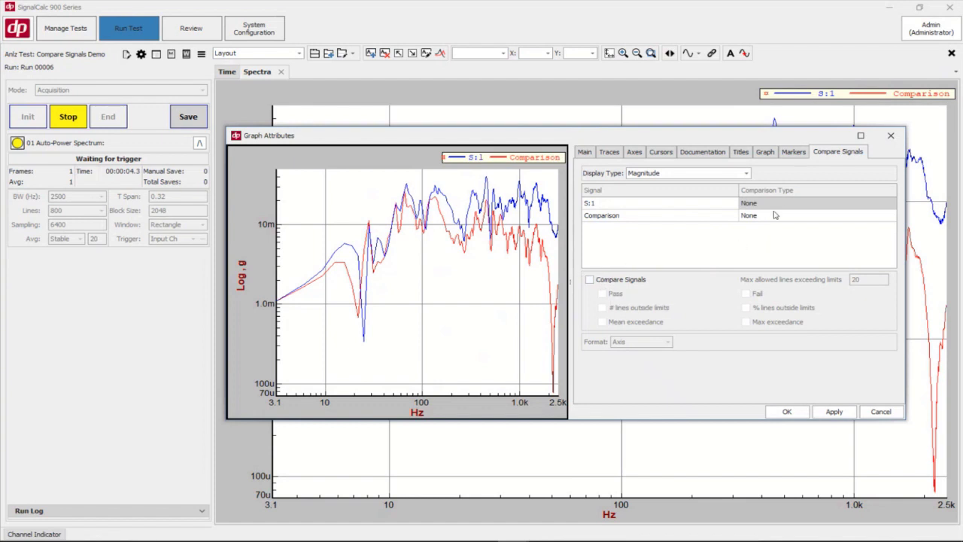
click(624, 280)
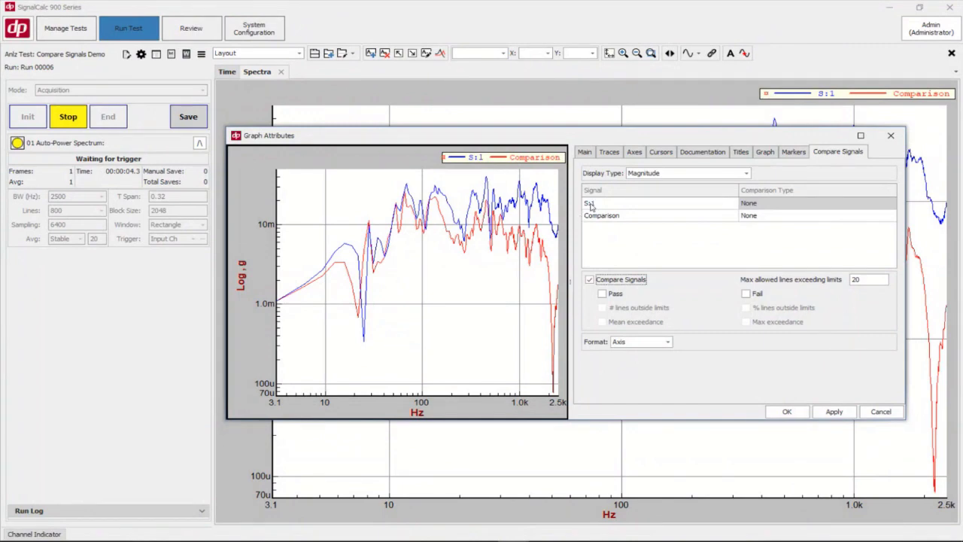
Set the comparison type of S:1 to Measure and of Comparison to Lower limit, and enable the Pass and Fail results
click(761, 210)
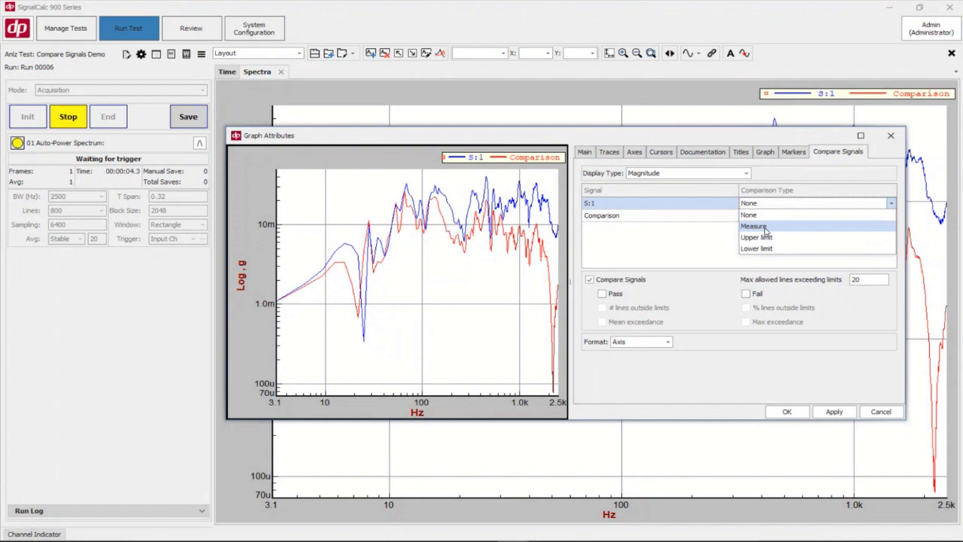
click(765, 229)
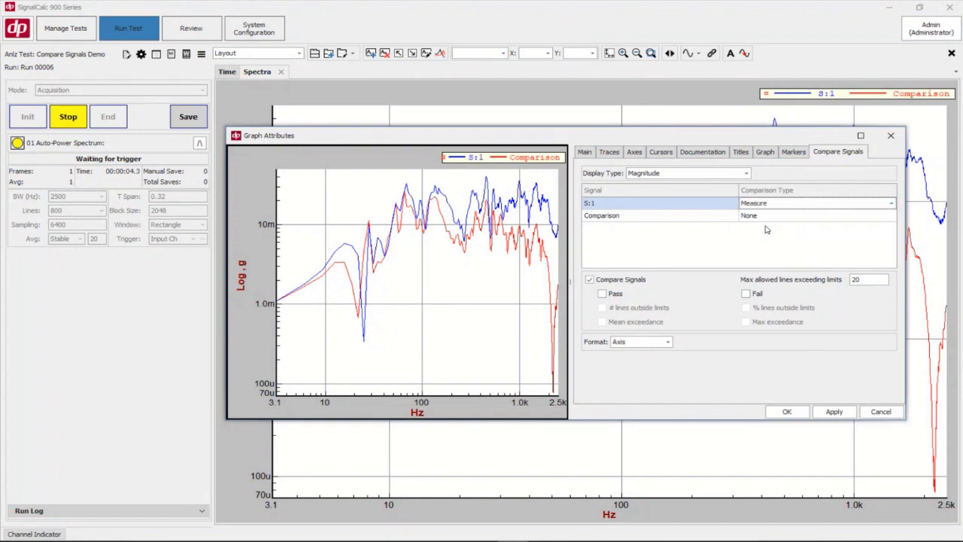
click(756, 216)
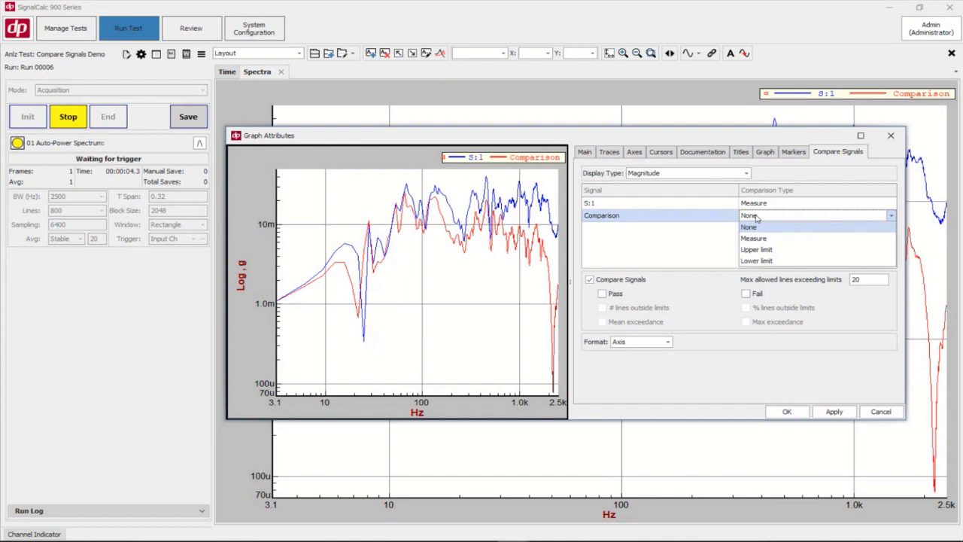
click(754, 262)
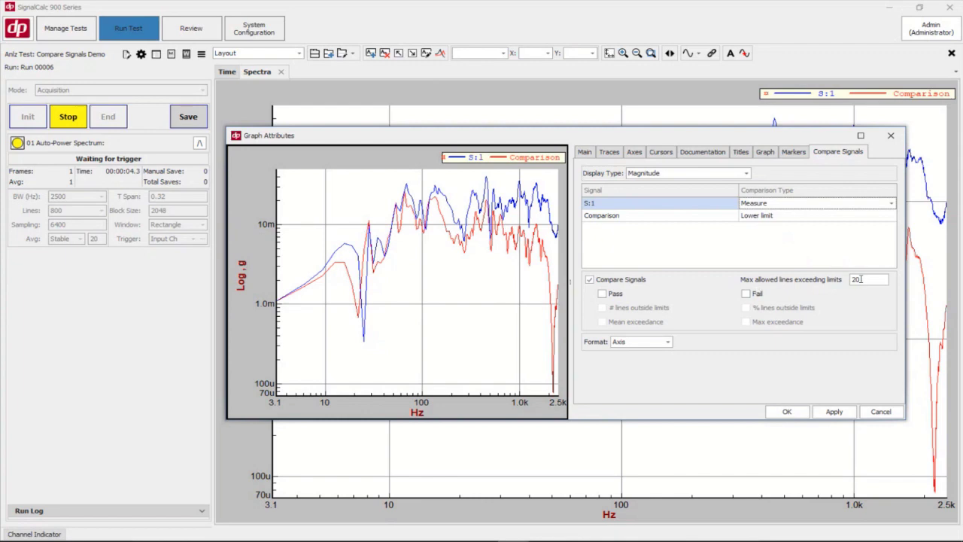
click(606, 295)
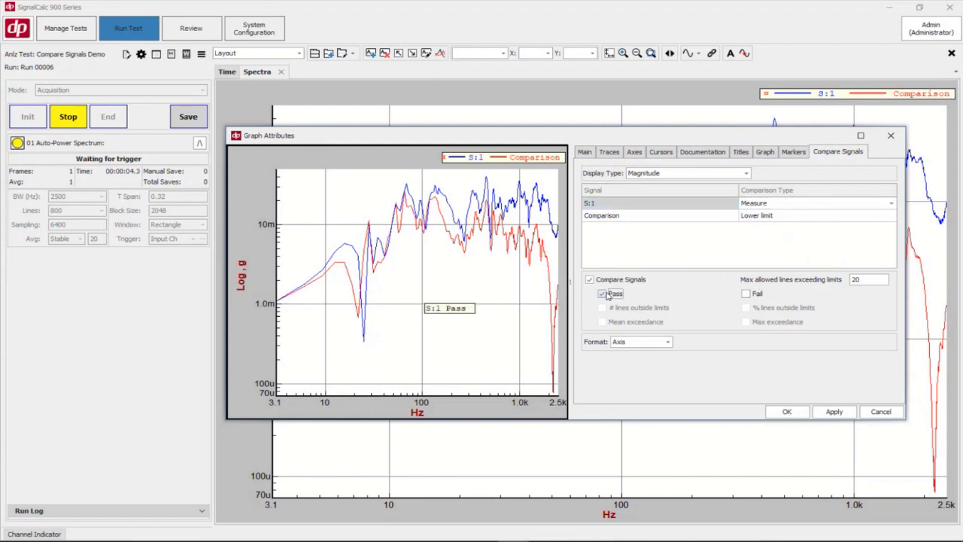
click(746, 293)
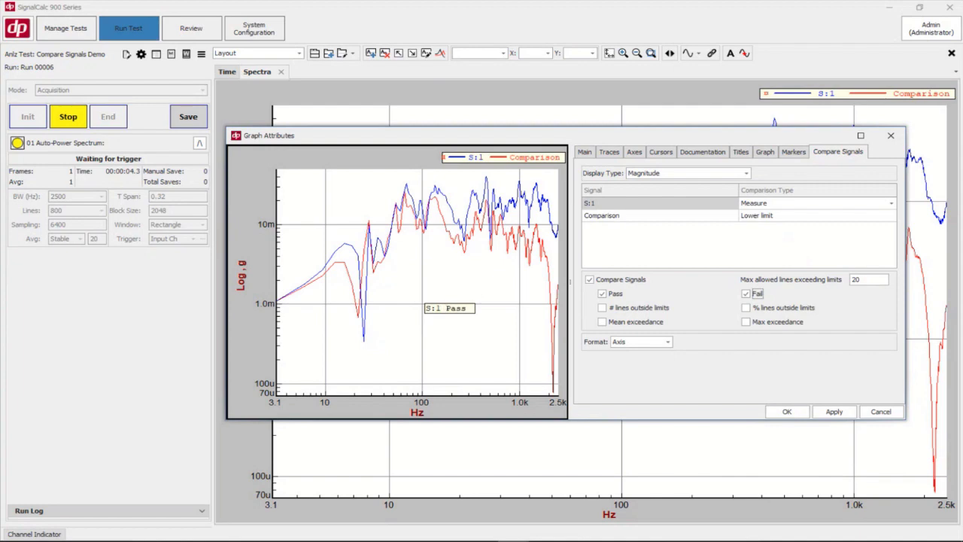
Set the maximum allowed lines exceeding limits to 5 and apply it
click(869, 277)
double_click(856, 280)
text(5)
click(834, 412)
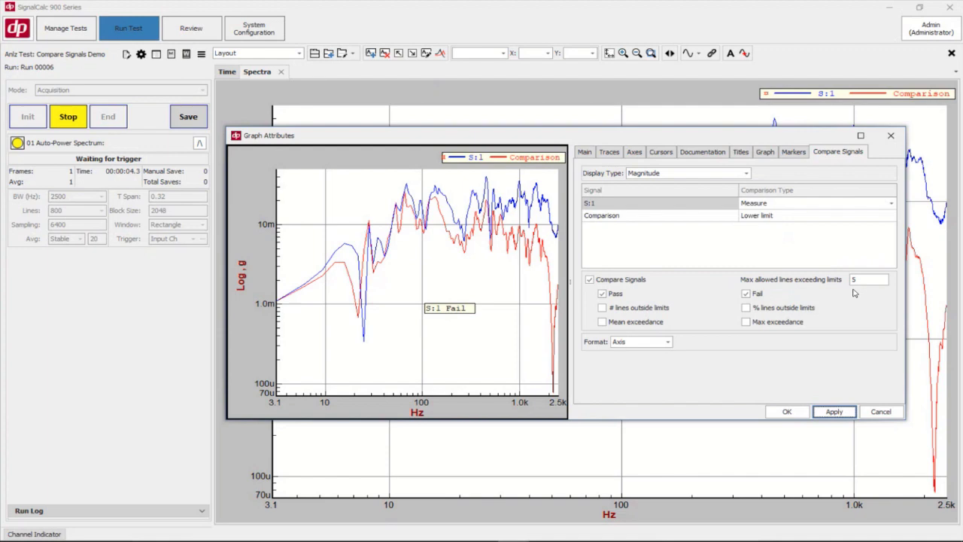
Include number and percentage of lines outside limits plus mean and max exceedance in the results, using the User number format
click(633, 308)
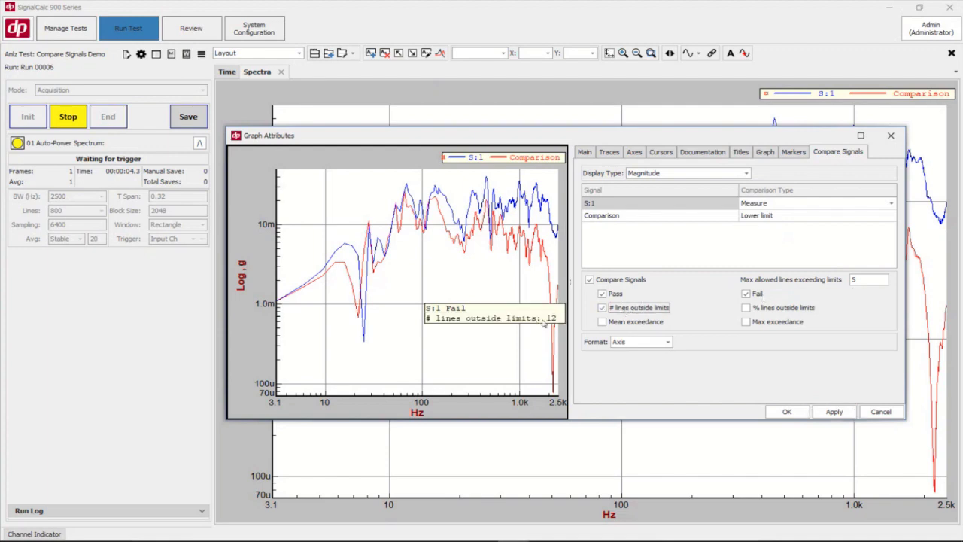
click(753, 309)
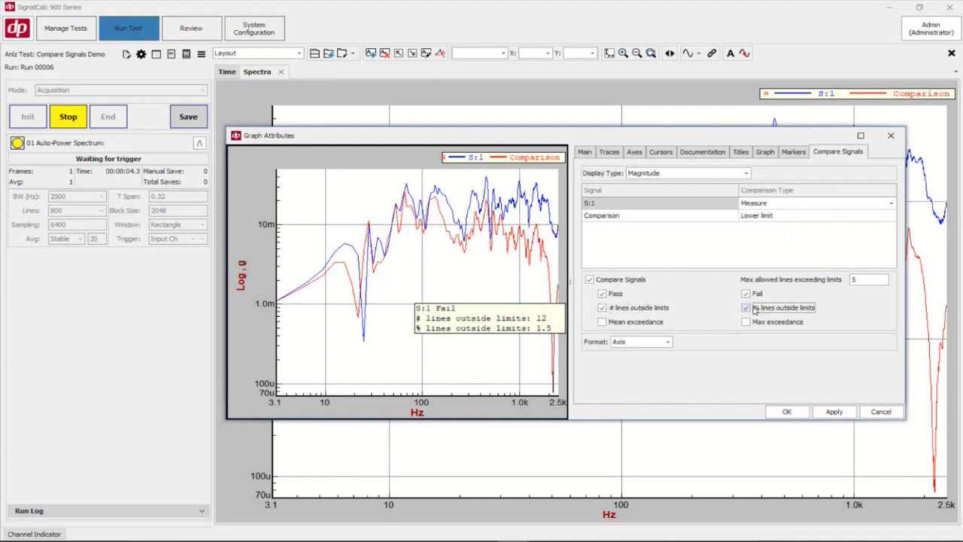
click(603, 321)
click(772, 323)
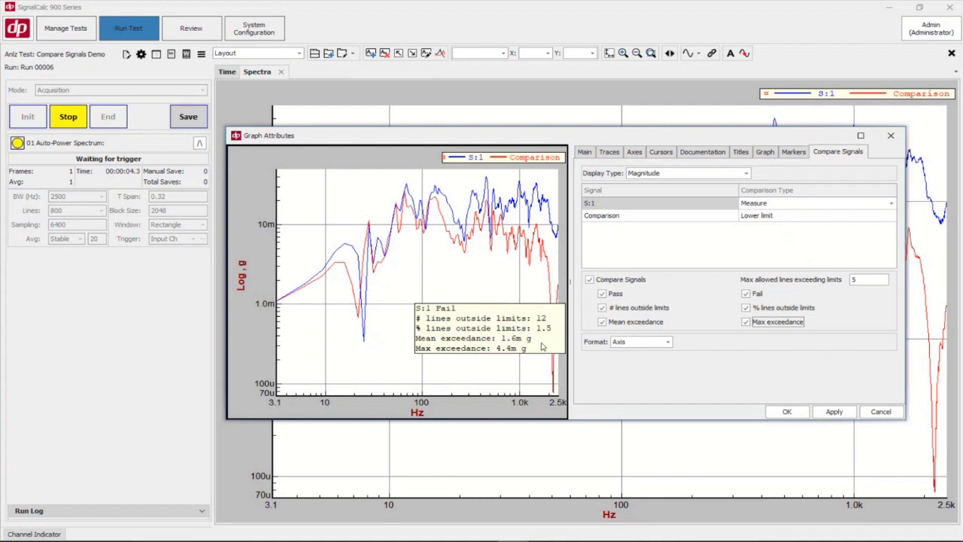
click(649, 345)
click(647, 365)
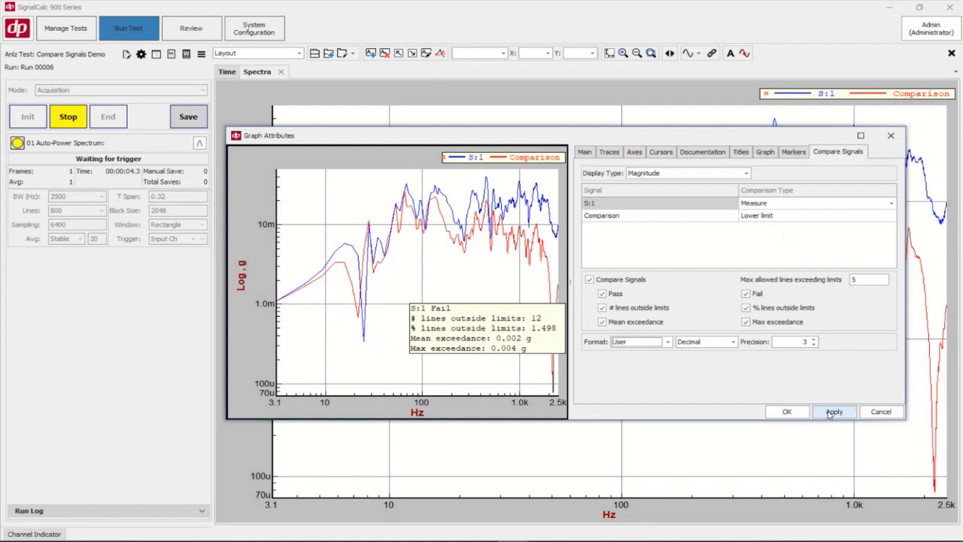
Set the maximum allowed lines exceeding limits to 20 and accept the graph attributes
click(864, 281)
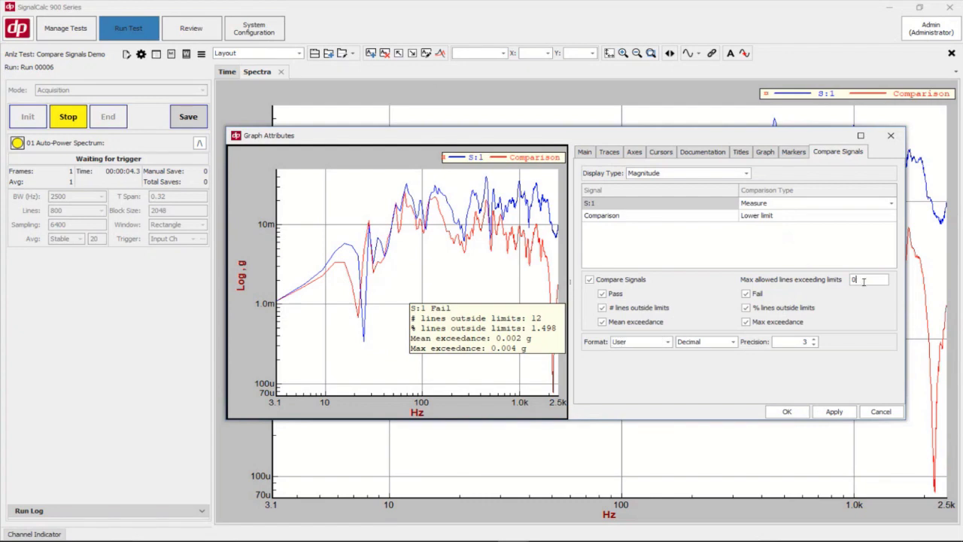
text(20)
click(833, 411)
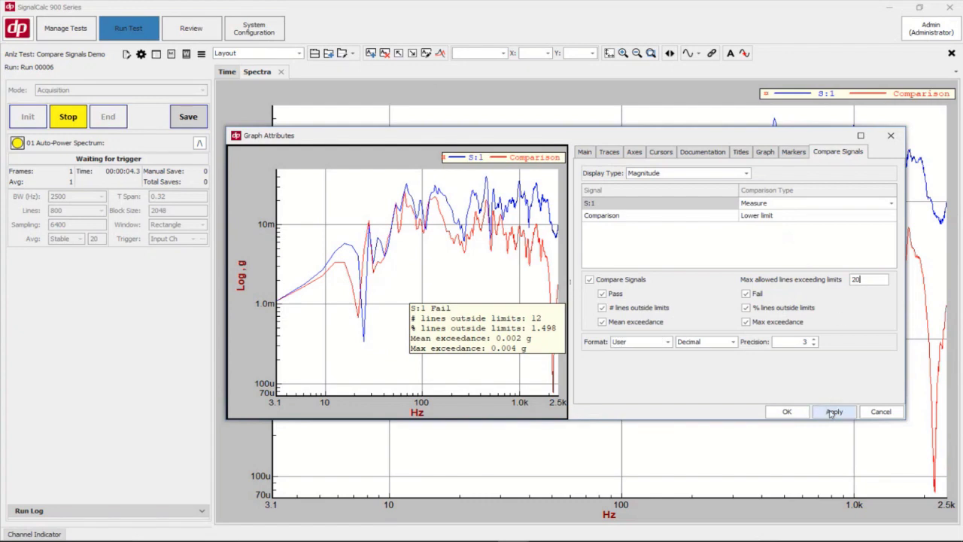
click(786, 412)
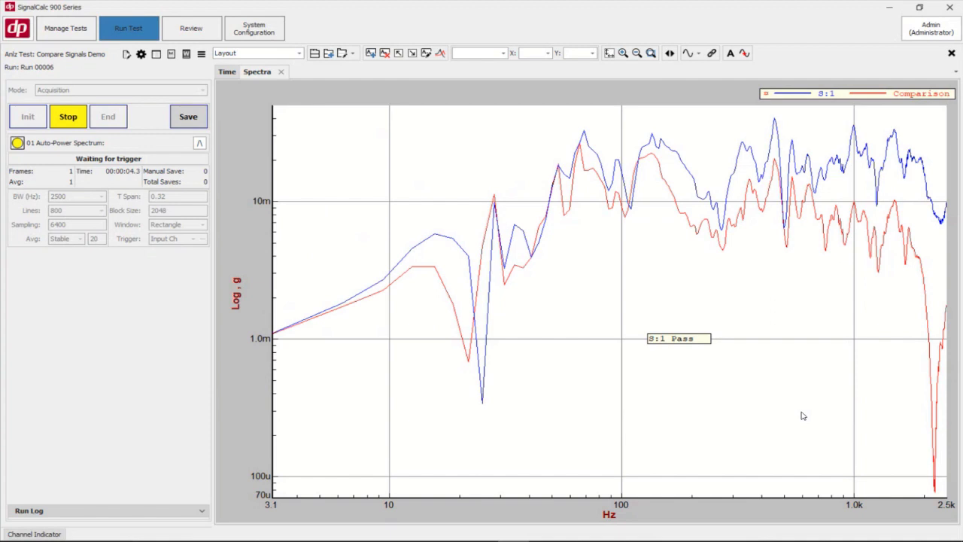
Give the comparison result box a transparent white background without a border, and move it lower in the graph's empty area
right_click(691, 343)
click(740, 348)
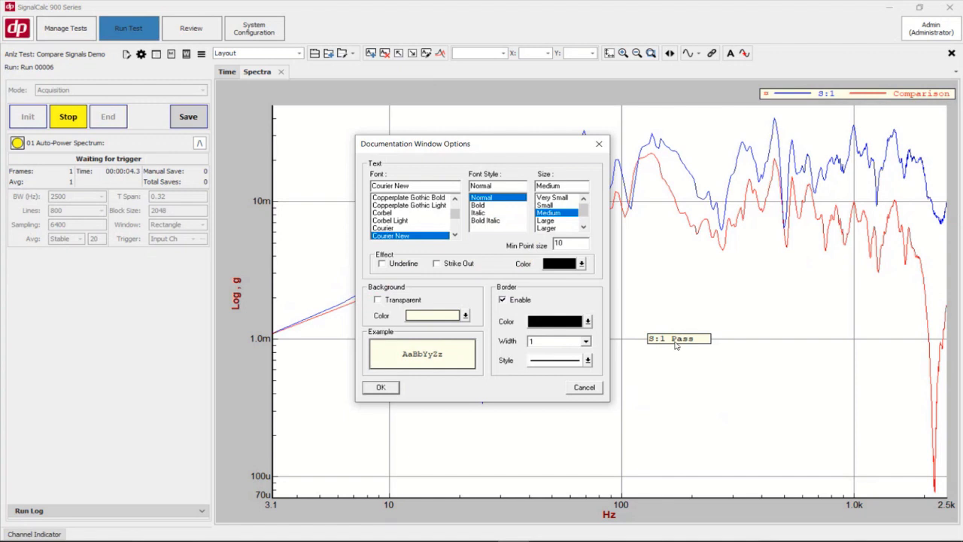
click(393, 301)
click(444, 314)
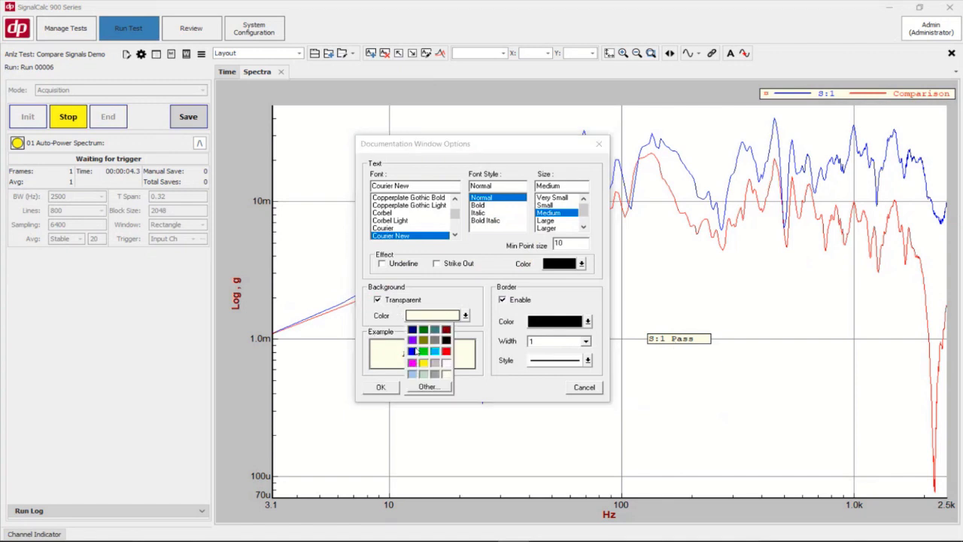
click(447, 366)
click(548, 324)
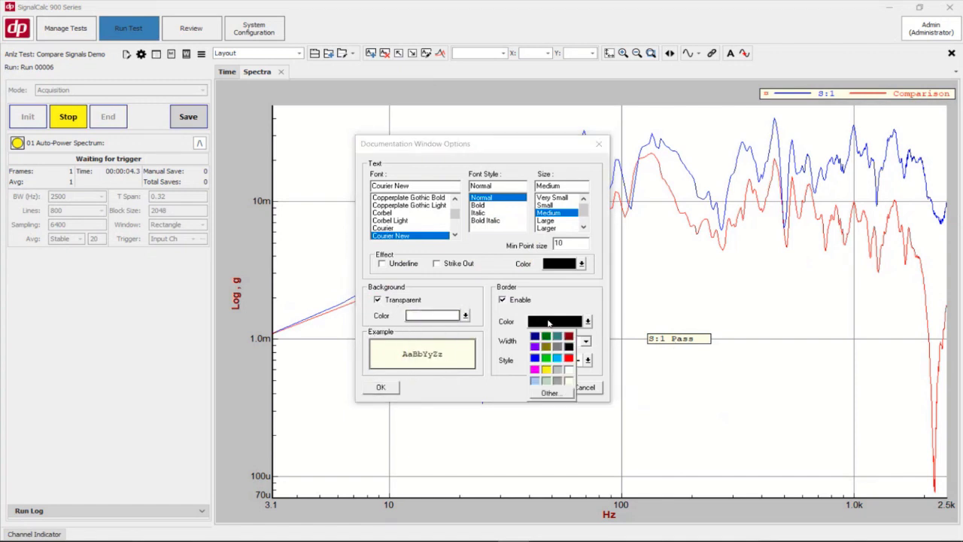
click(548, 323)
click(508, 303)
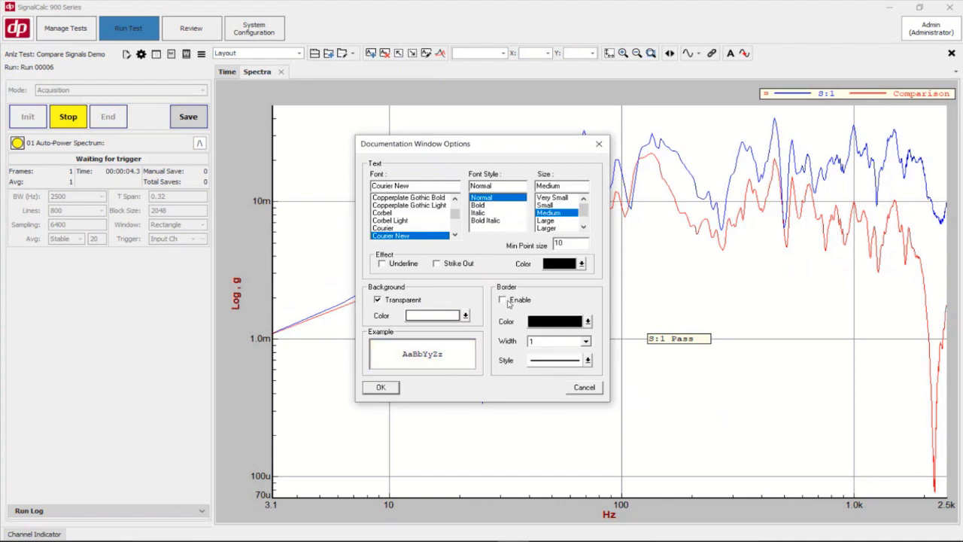
click(381, 387)
drag(682, 341, 711, 388)
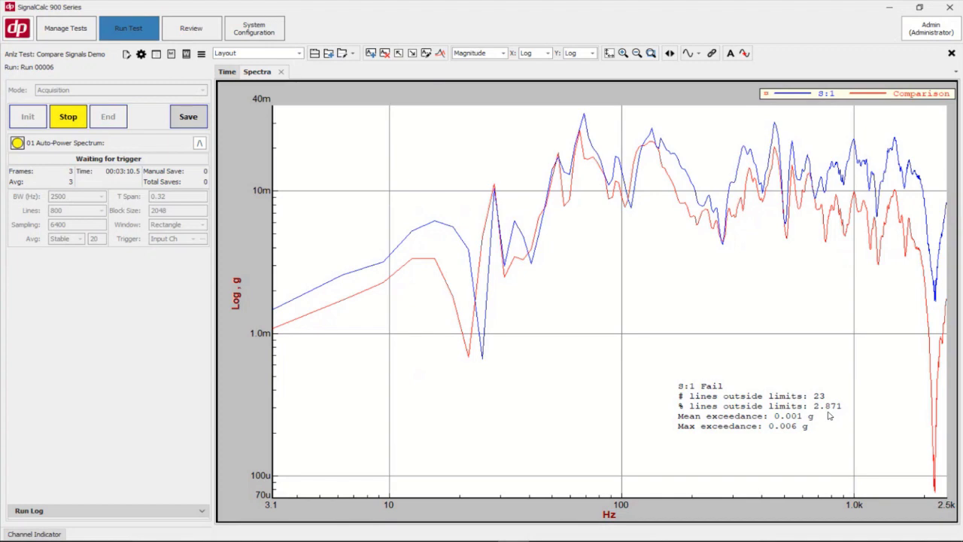
Raise the spectra comparison's maximum allowed lines exceeding limits to 30 and accept the graph attributes
right_click(579, 340)
click(602, 379)
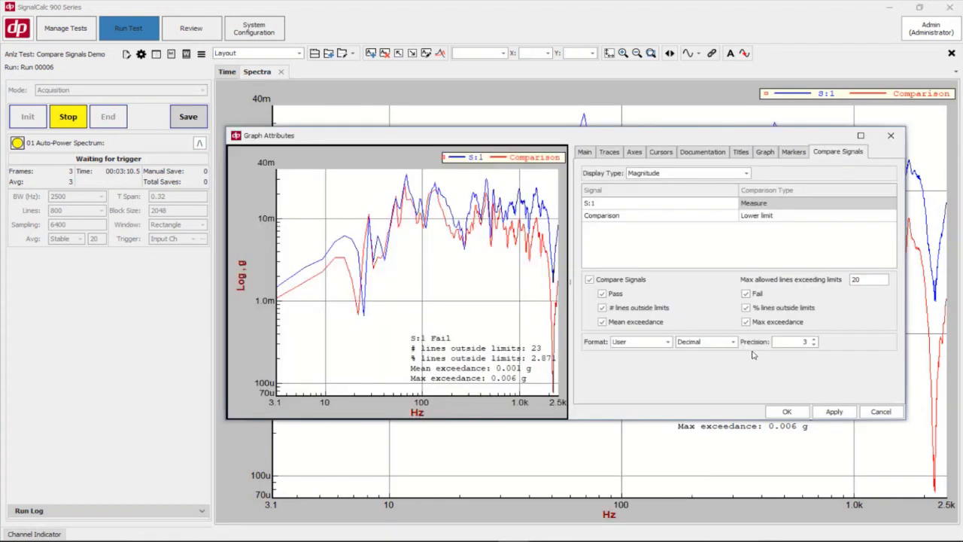
double_click(854, 281)
text(30)
click(833, 412)
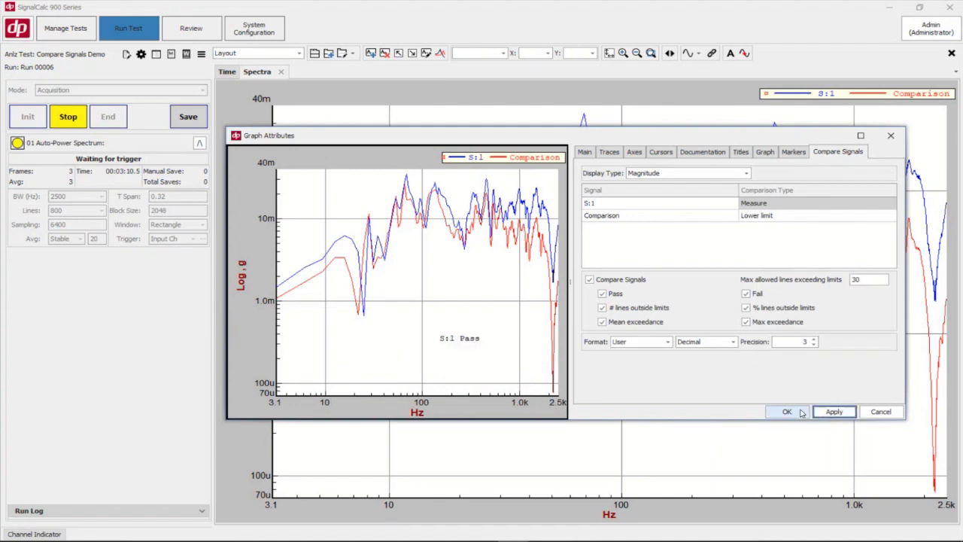
click(788, 411)
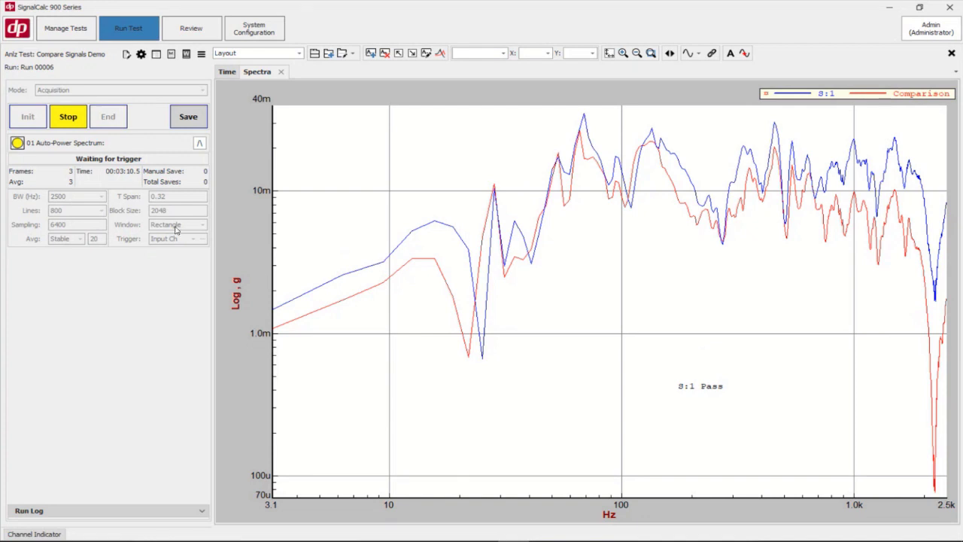
Stop and end the run, closing the run already in review to review the one just ended
click(75, 116)
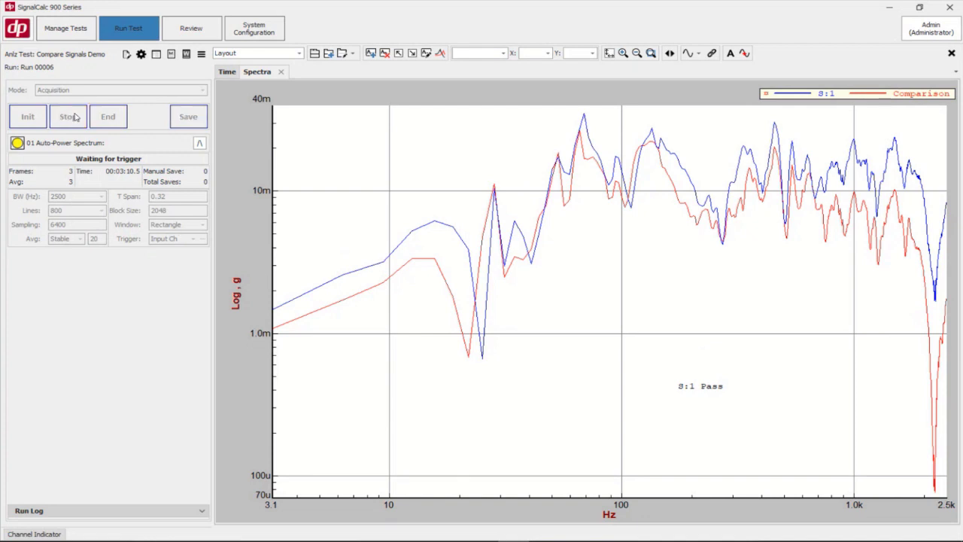
click(122, 117)
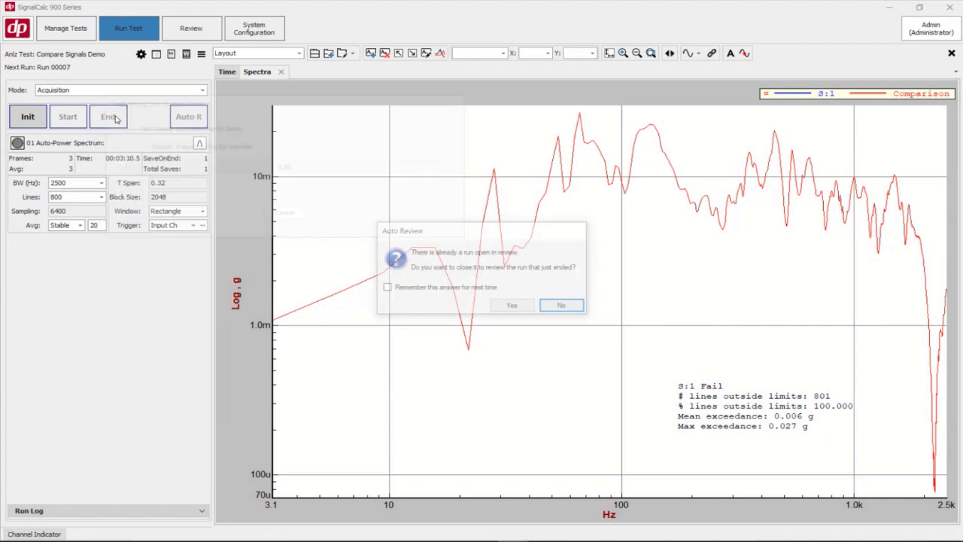
click(512, 305)
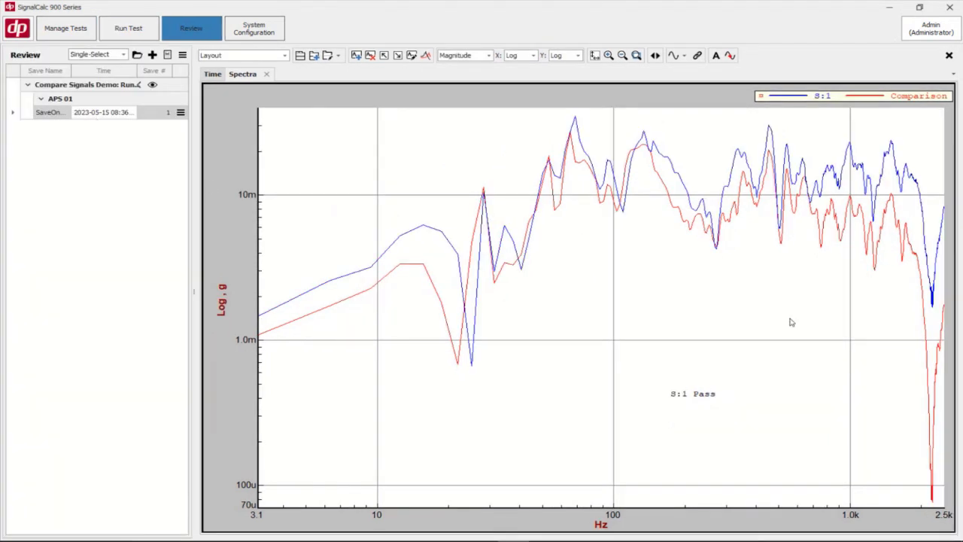
Open the graph attributes of the reviewed spectra graph
right_click(648, 390)
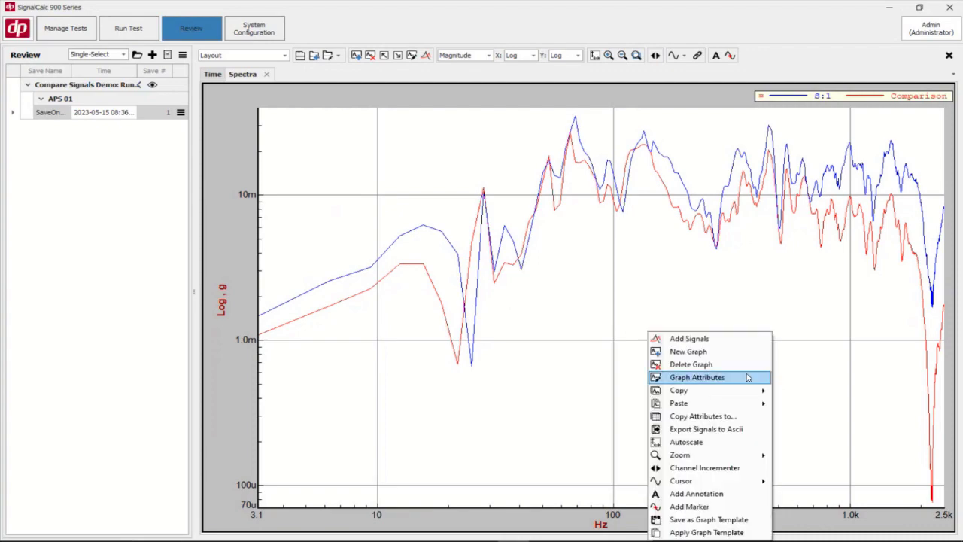
click(697, 377)
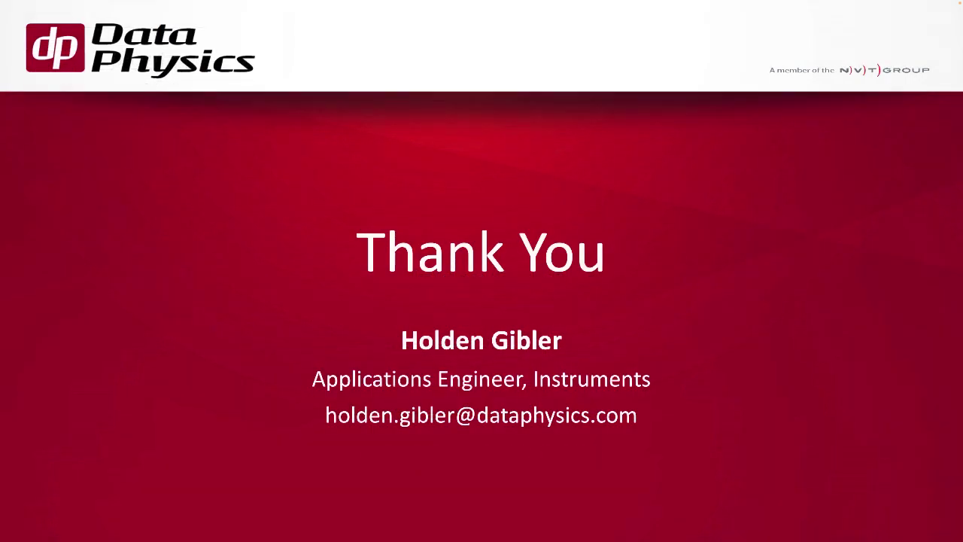